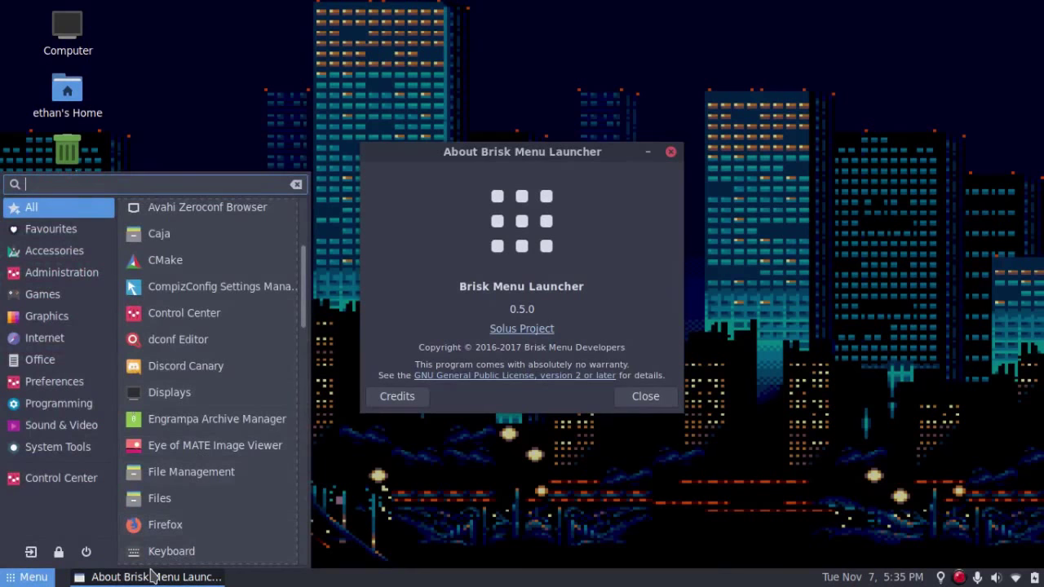
- Minimize the About Brisk Menu Launcher window, then restore it and close it
{"action": "left_click", "coordinate": [260, 530]}
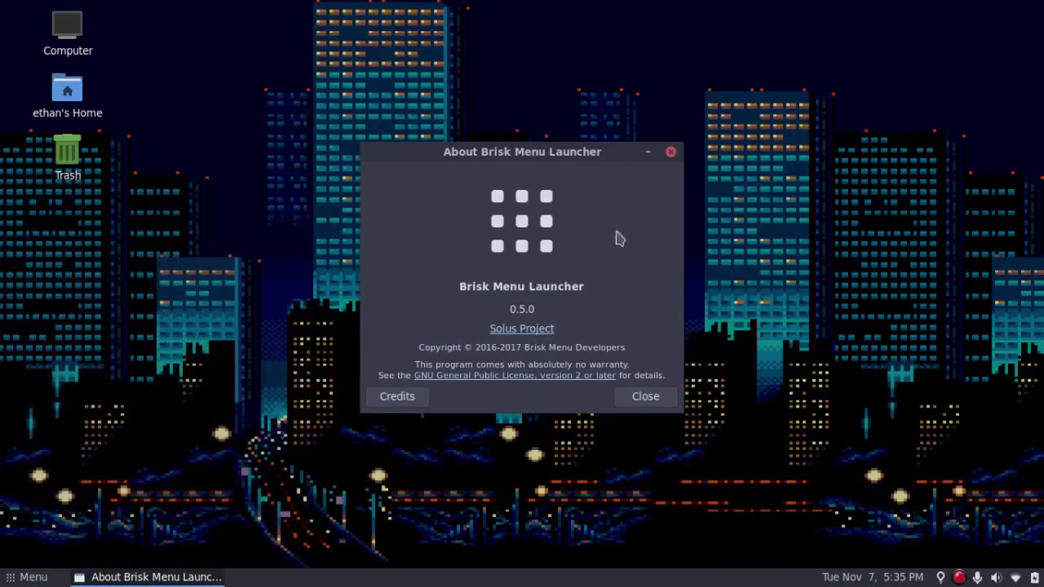
{"action": "left_click", "coordinate": [645, 154]}
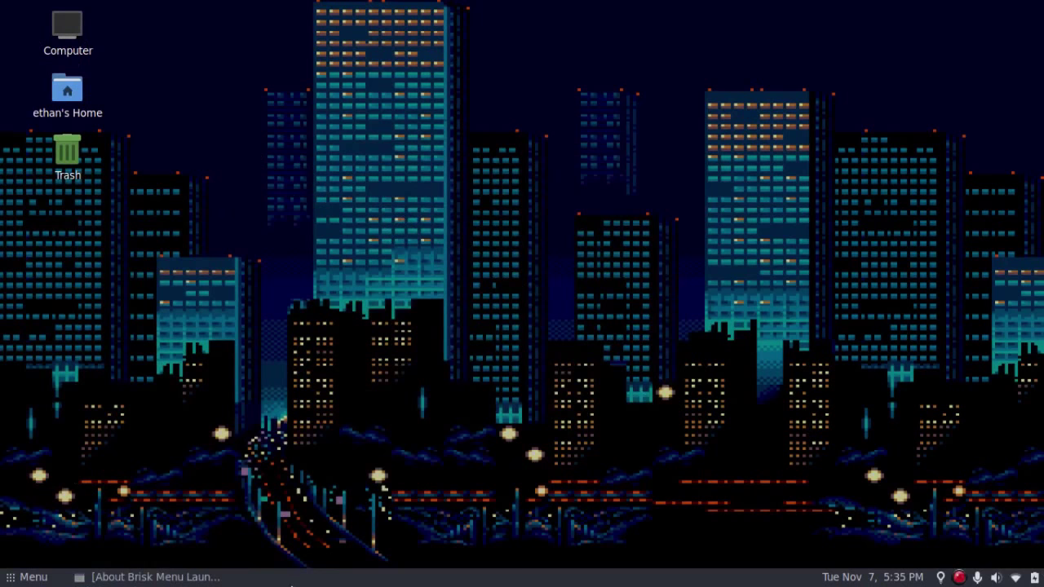
{"action": "left_click", "coordinate": [191, 578]}
{"action": "left_click", "coordinate": [668, 152]}
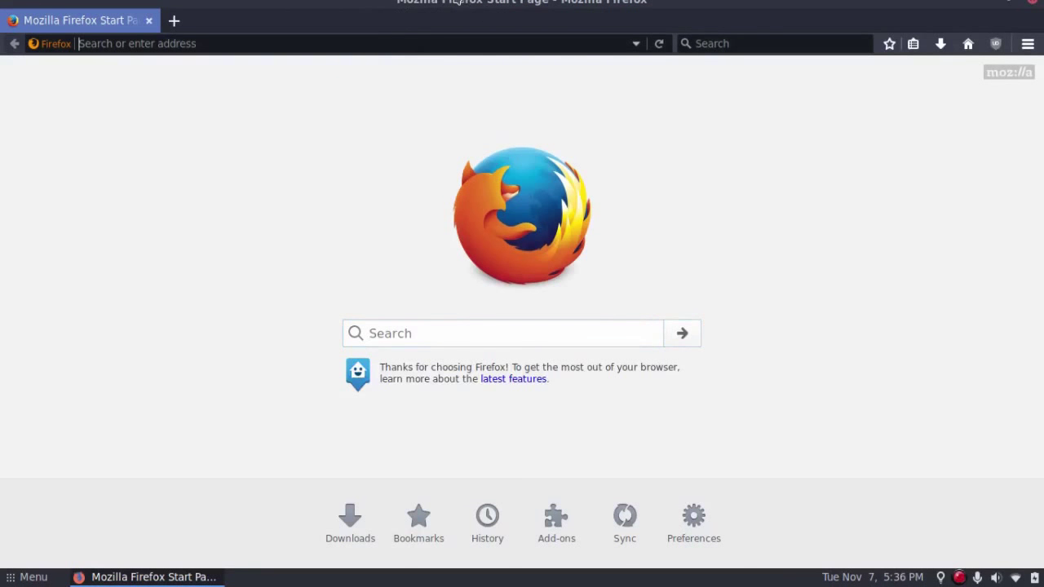
- Try out resizing the Firefox window between maximized and normal size, minimizing and restoring it once, and leave it maximized
{"action": "double_click", "coordinate": [395, 19]}
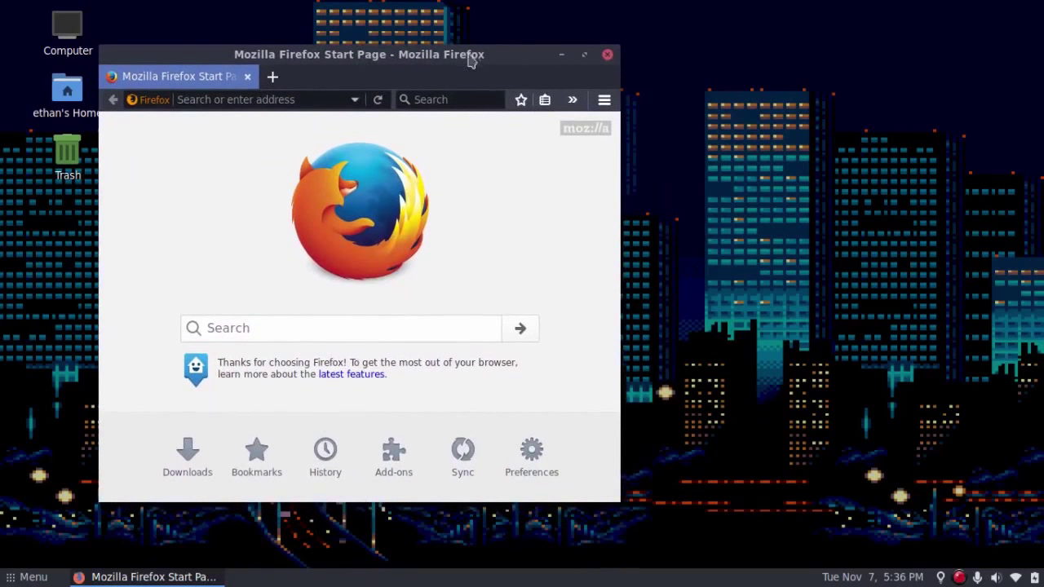
{"action": "left_click", "coordinate": [582, 54]}
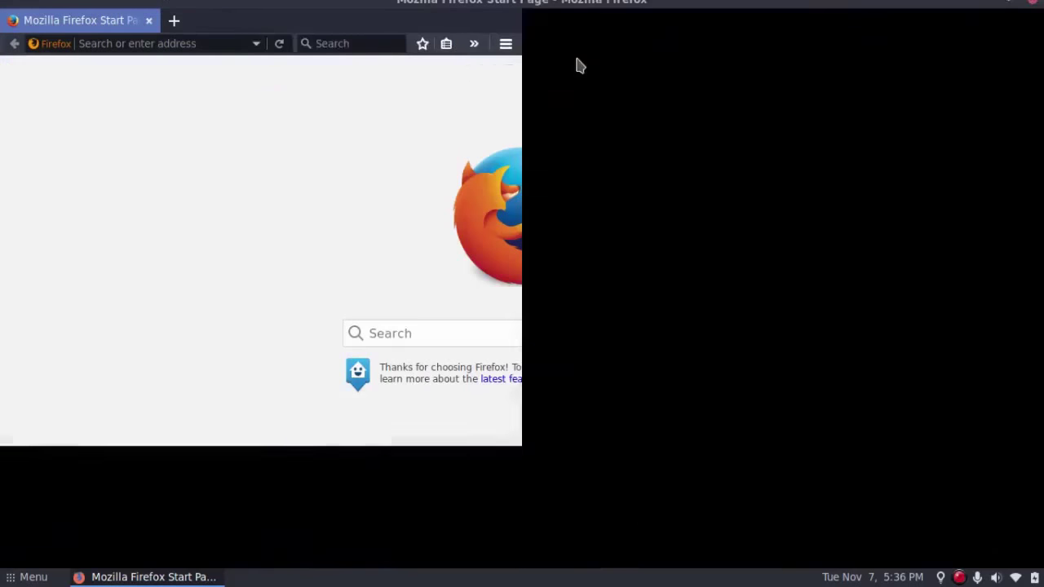
{"action": "left_click", "coordinate": [997, 8]}
{"action": "left_click", "coordinate": [106, 577]}
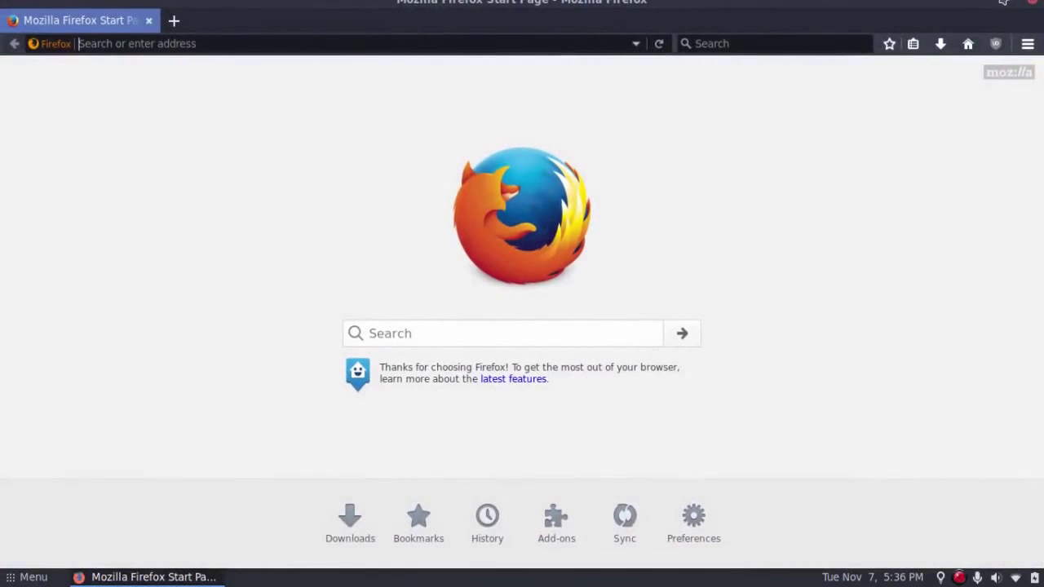
{"action": "left_click", "coordinate": [1017, 5]}
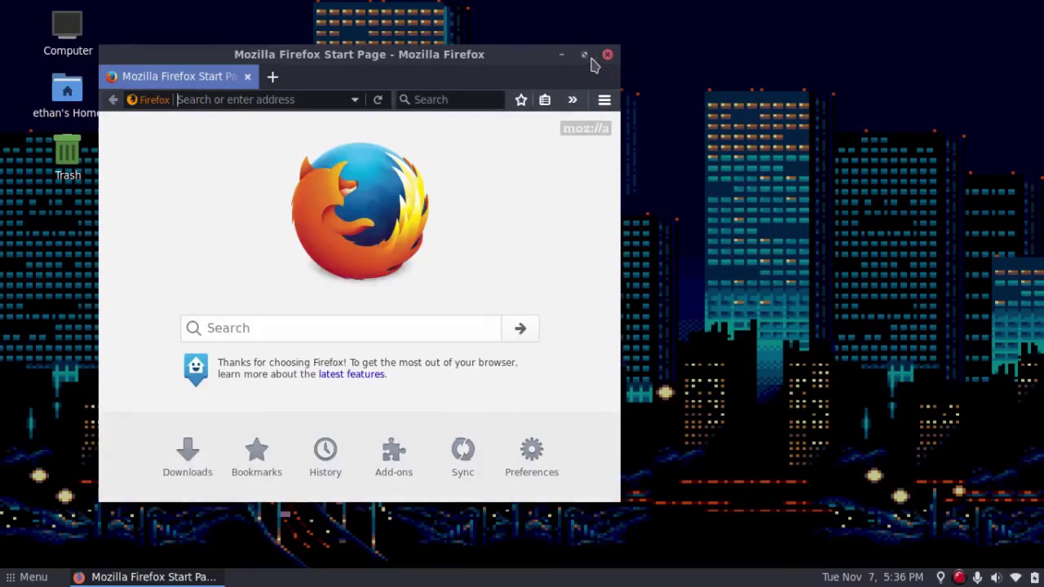
{"action": "left_click", "coordinate": [584, 54]}
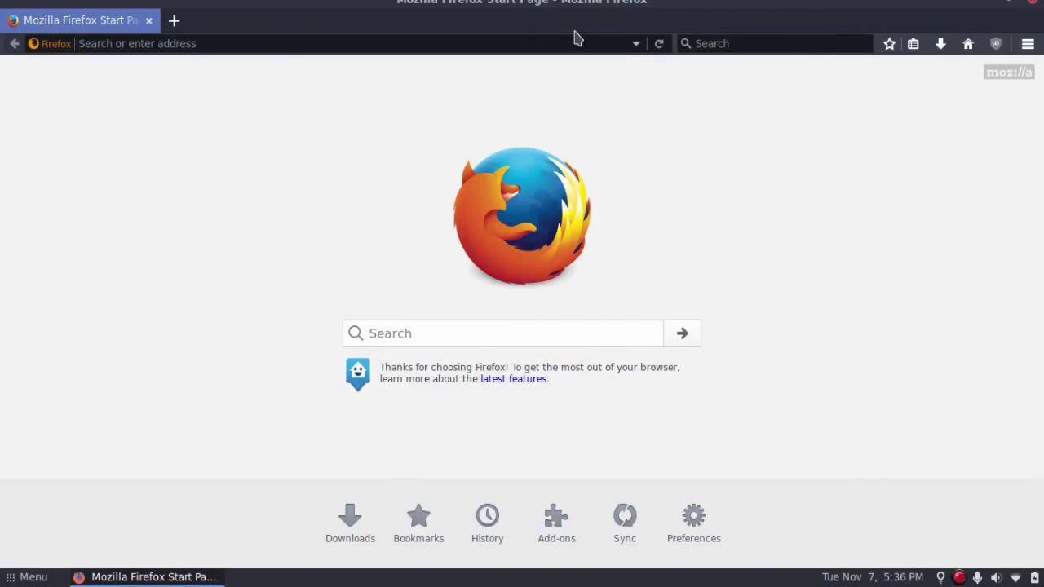
- Go to bennish.net and open the HTML5 Web Notifications test page
{"action": "key", "text": "ctrl+l"}
{"action": "type", "text": "bennis"}
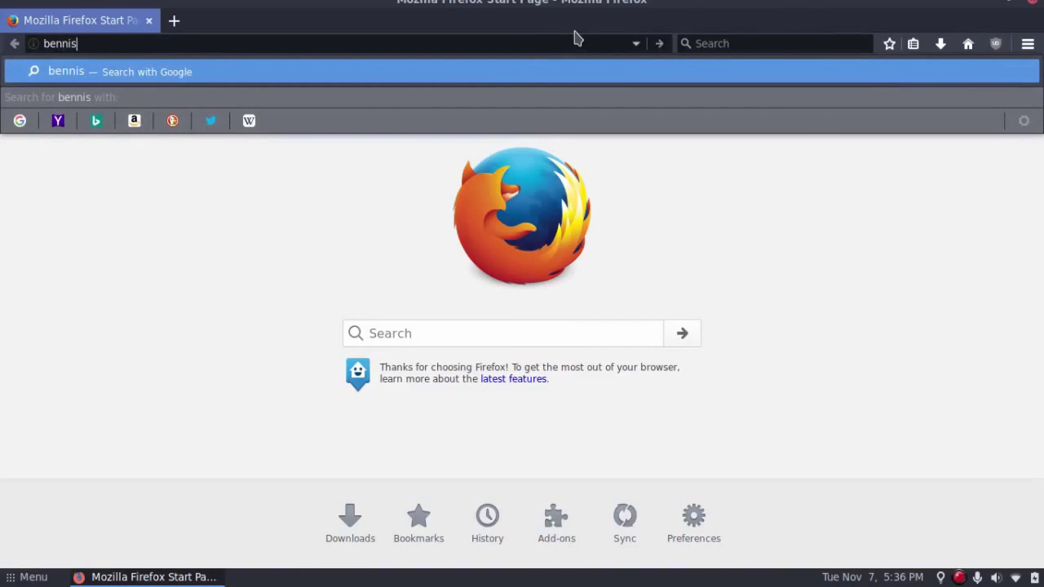
{"action": "type", "text": "h.net"}
{"action": "key", "text": "Return"}
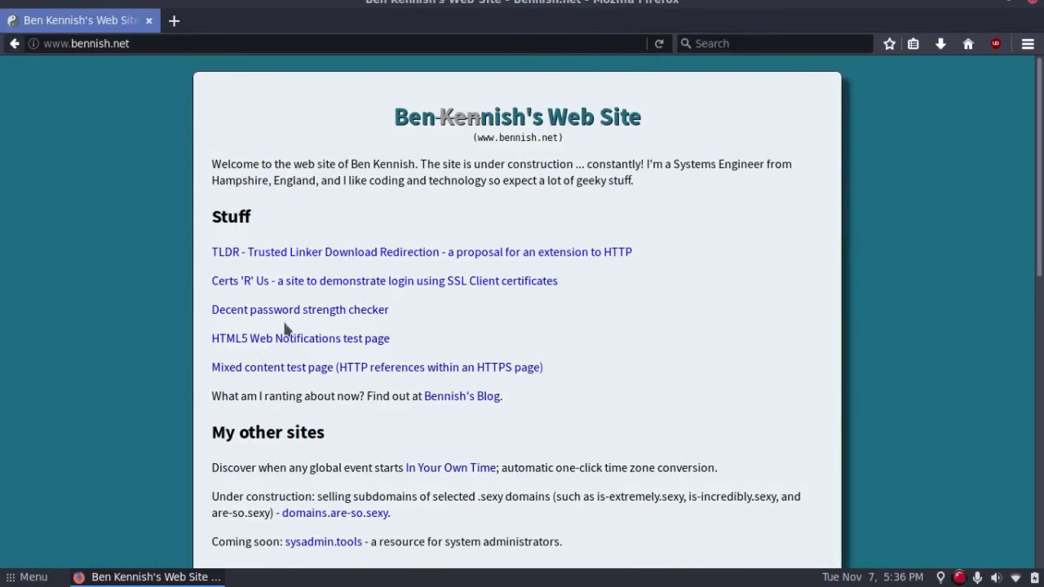
{"action": "left_click", "coordinate": [285, 338]}
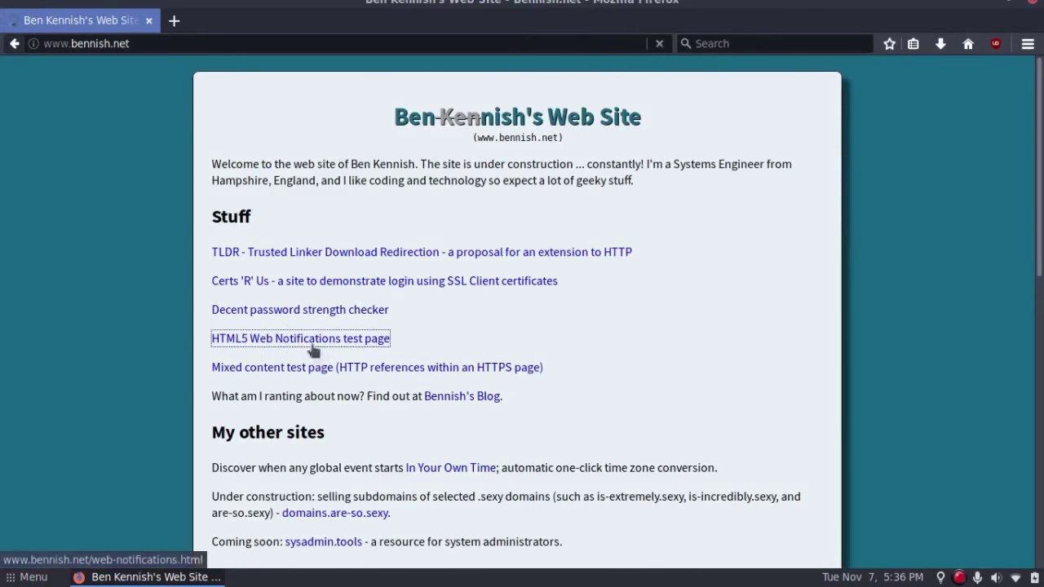
{"action": "left_click", "coordinate": [251, 321]}
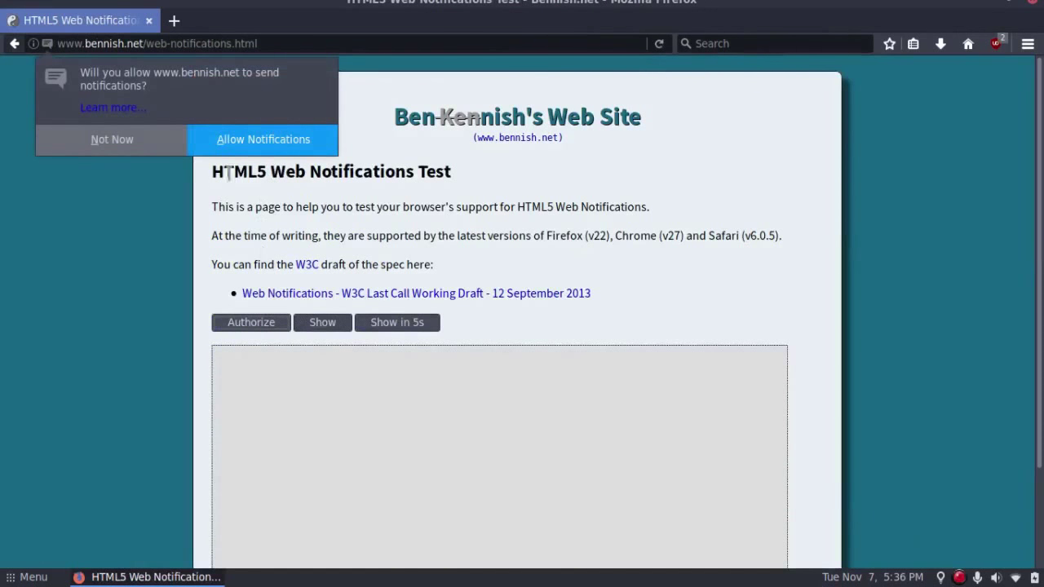
{"action": "left_click", "coordinate": [253, 144]}
{"action": "left_click", "coordinate": [432, 325]}
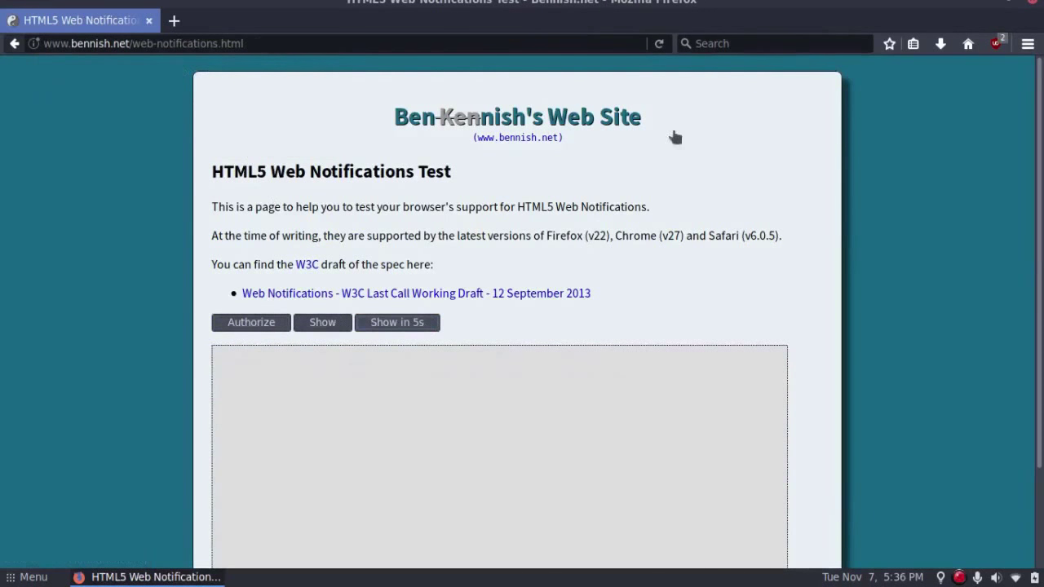
{"action": "left_click", "coordinate": [989, 5]}
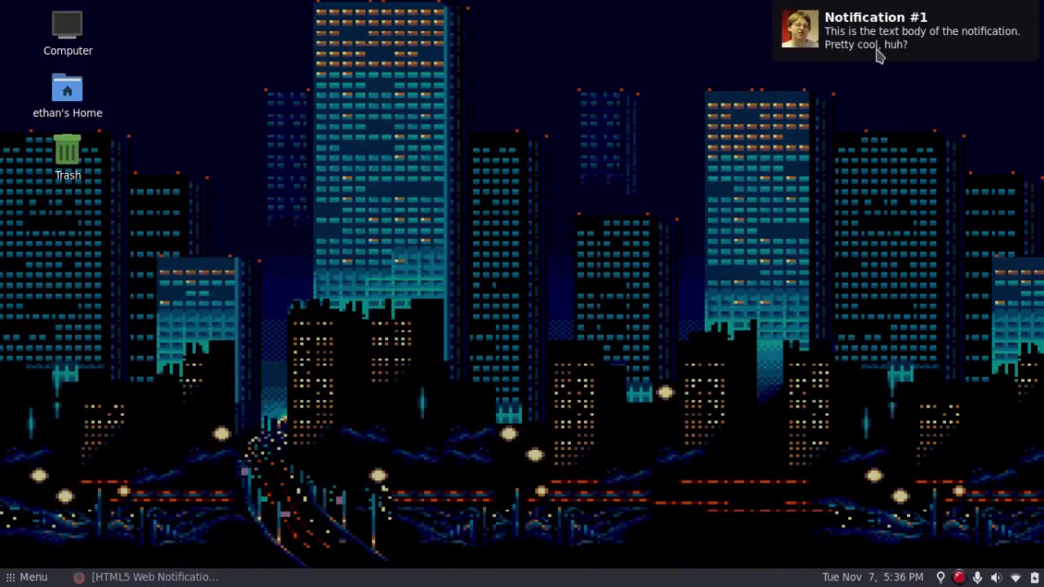
{"action": "left_click", "coordinate": [857, 45]}
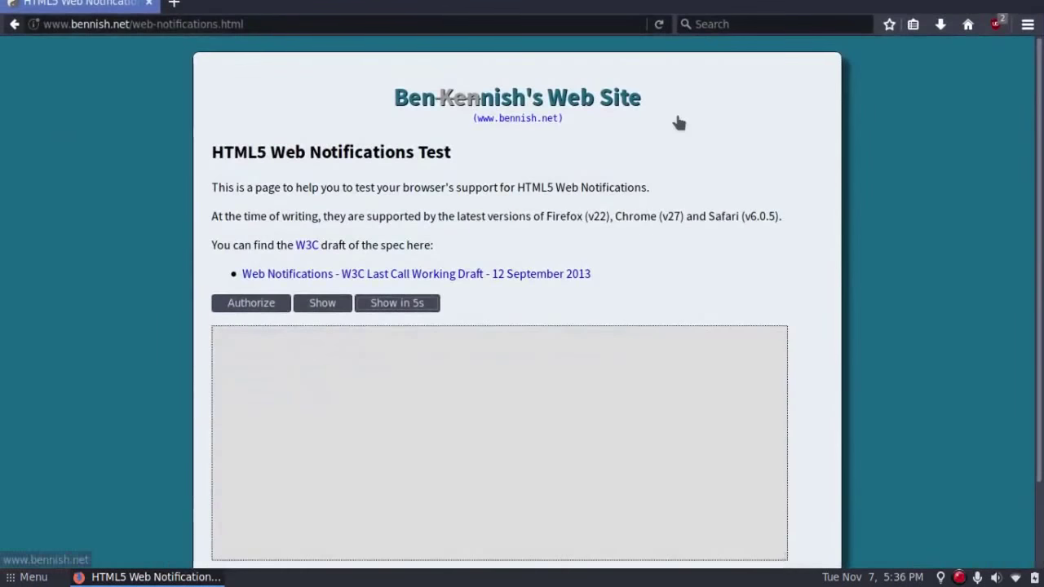
- Take the Firefox window out of its maximized state and place it in the upper-left area of the desktop
{"action": "double_click", "coordinate": [558, 6]}
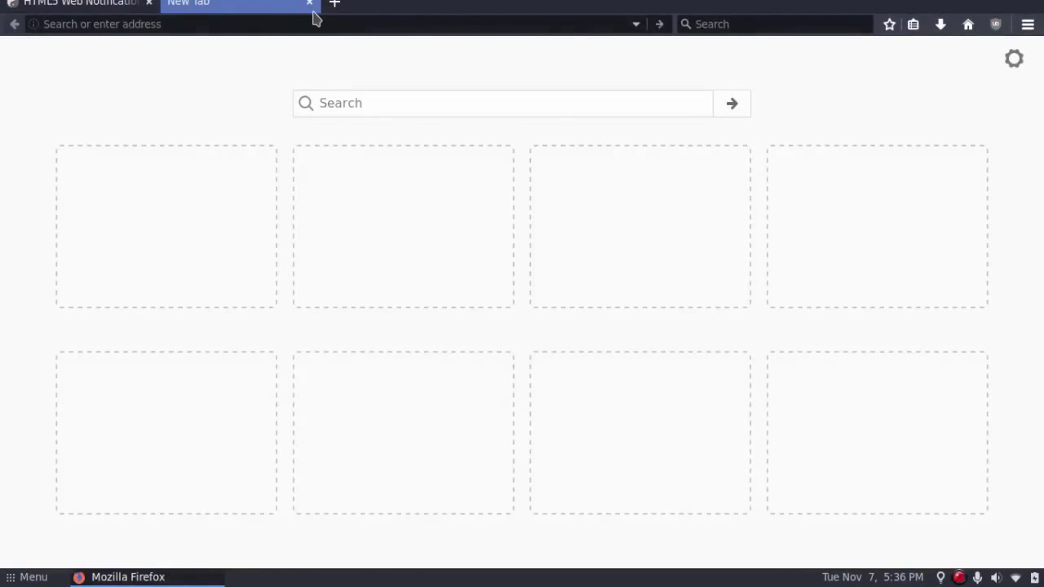
{"action": "left_click", "coordinate": [310, 3]}
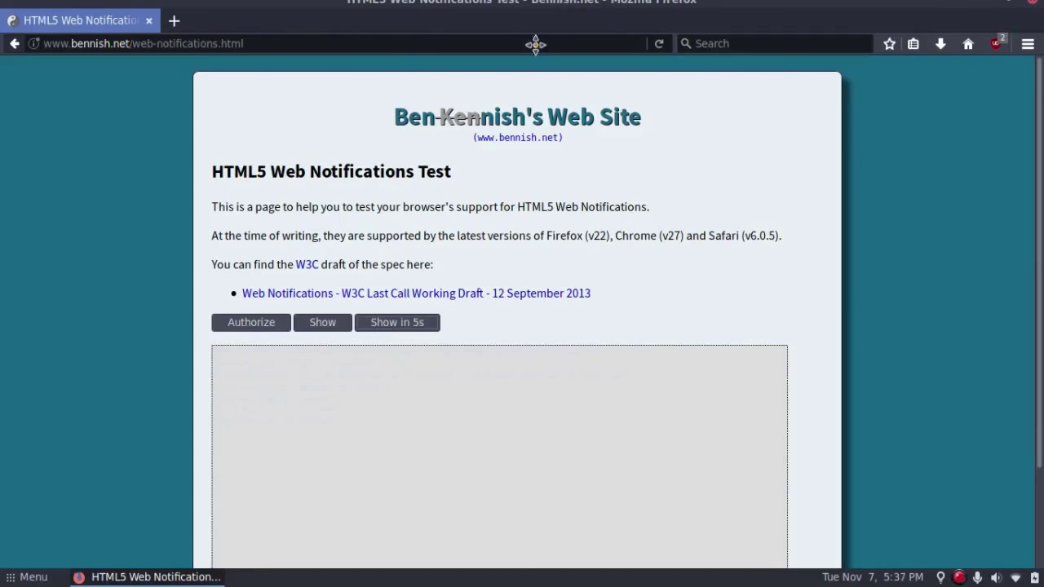
{"action": "left_click_drag", "start_coordinate": [535, 44], "coordinate": [554, 131]}
{"action": "left_click", "coordinate": [124, 582]}
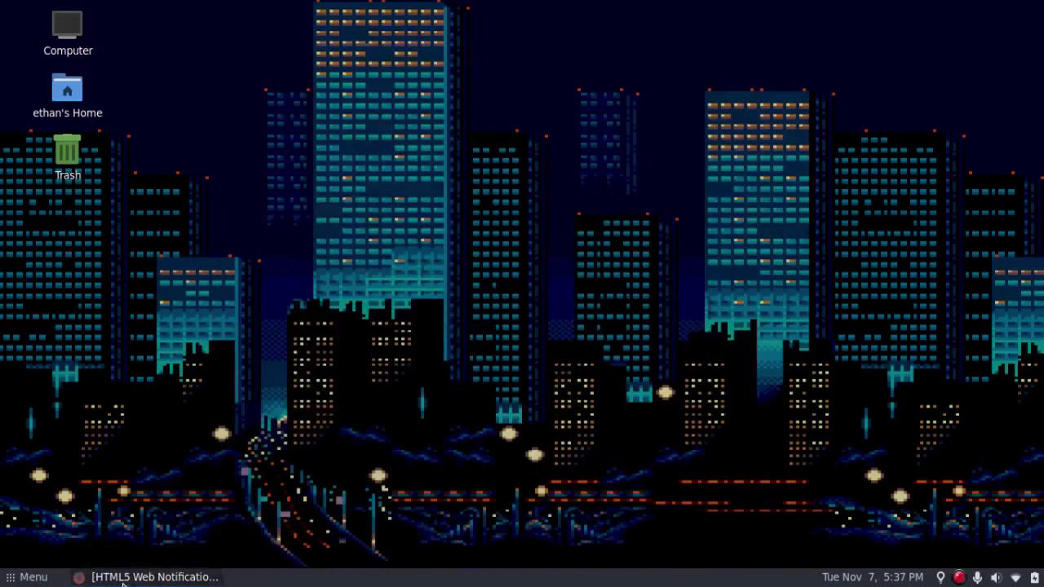
{"action": "left_click", "coordinate": [124, 583]}
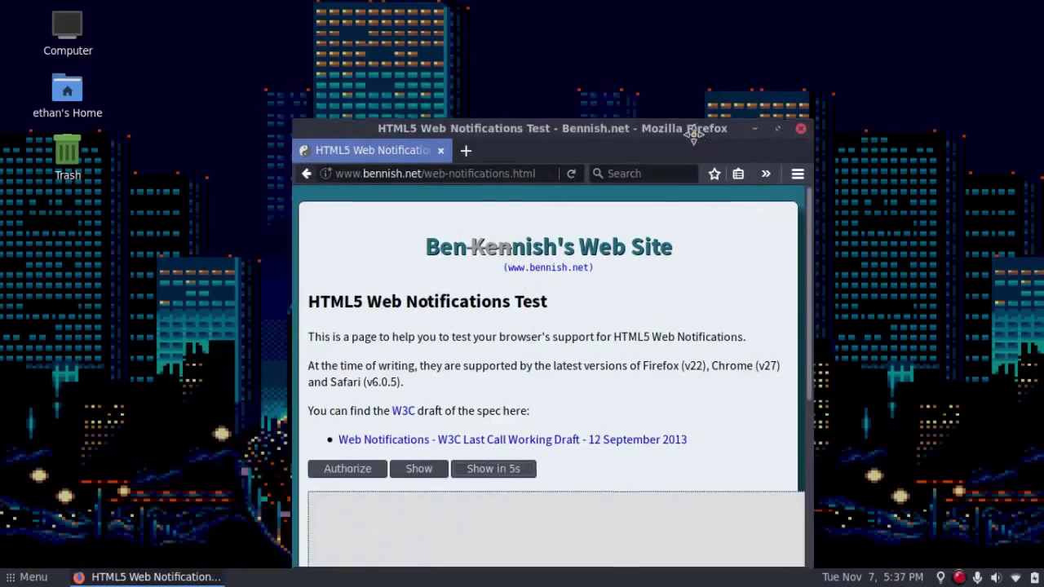
{"action": "left_click_drag", "start_coordinate": [698, 136], "coordinate": [535, 61]}
- Launch CompizConfig Settings Manager and move its window so that it overlaps the Firefox window
{"action": "left_click", "coordinate": [29, 576]}
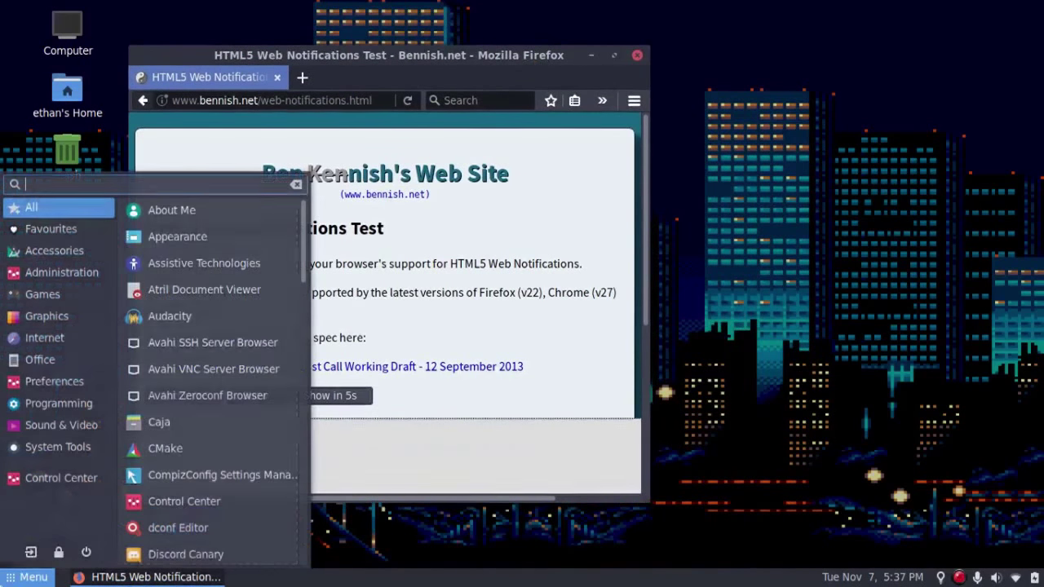
{"action": "scroll", "coordinate": [204, 448], "scroll_direction": "down", "scroll_amount": 6}
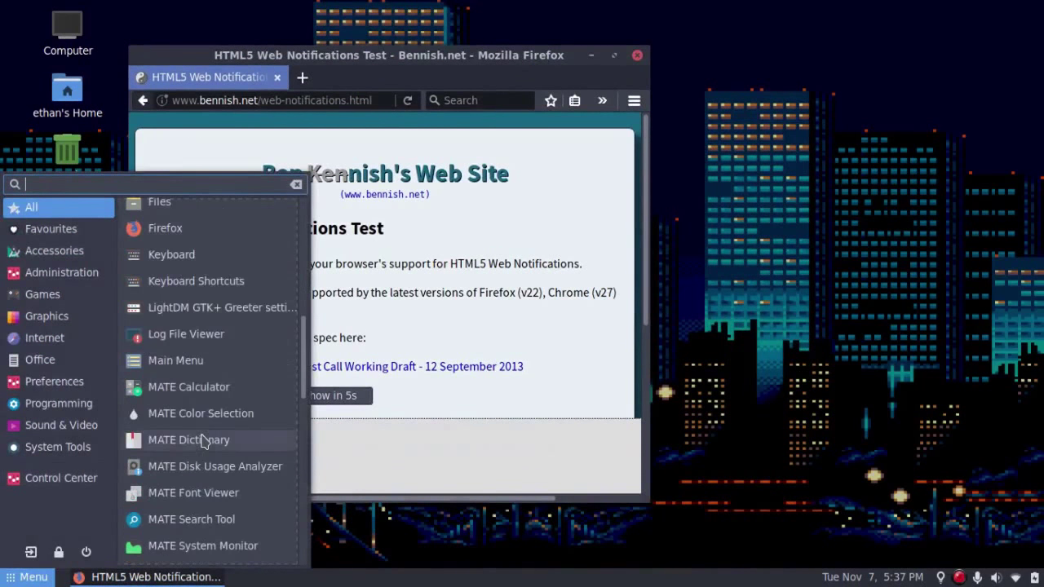
{"action": "scroll", "coordinate": [208, 437], "scroll_direction": "up", "scroll_amount": 6}
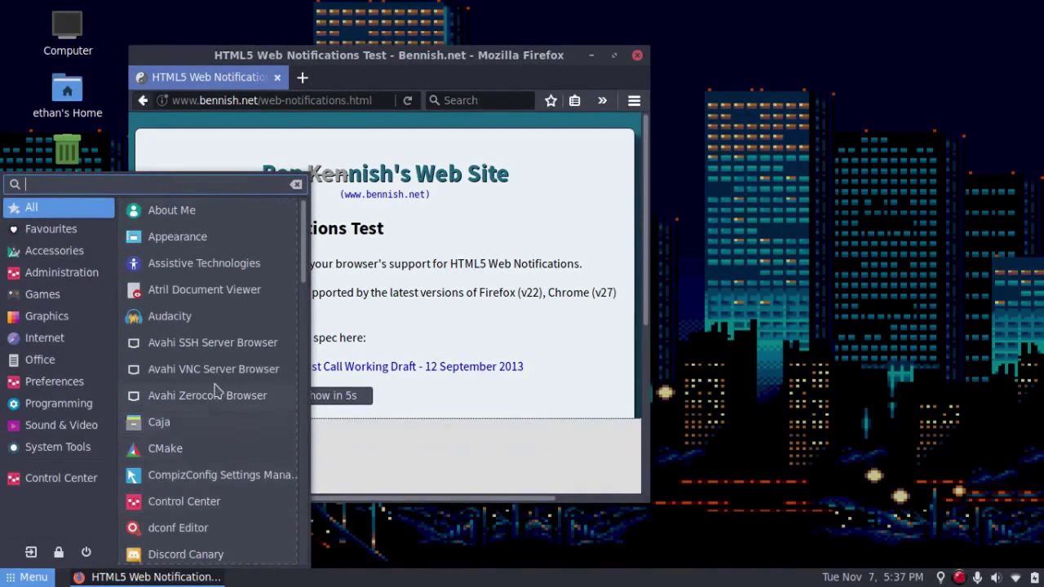
{"action": "left_click", "coordinate": [240, 482]}
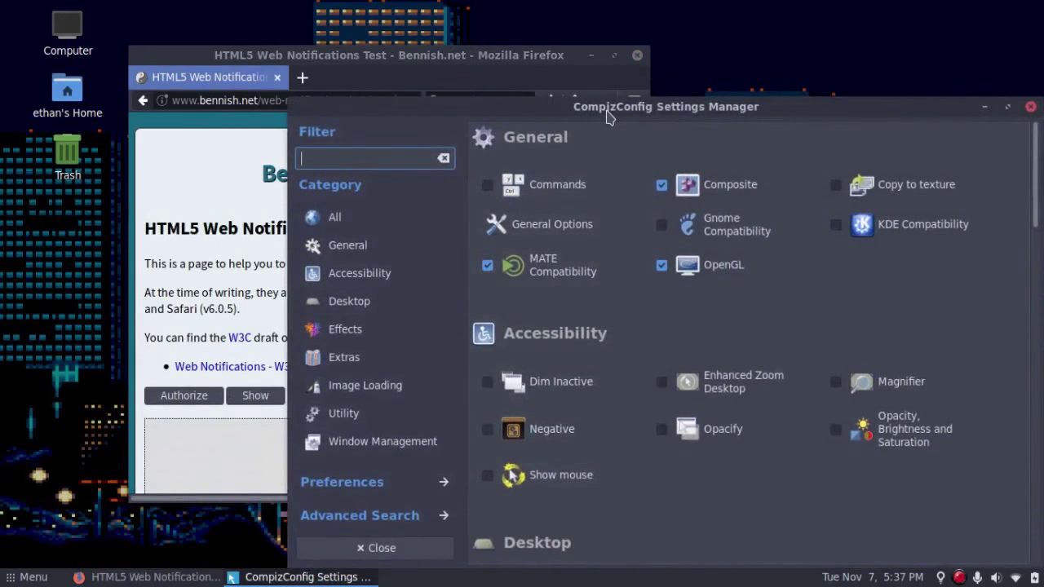
{"action": "left_click_drag", "start_coordinate": [608, 116], "coordinate": [424, 78]}
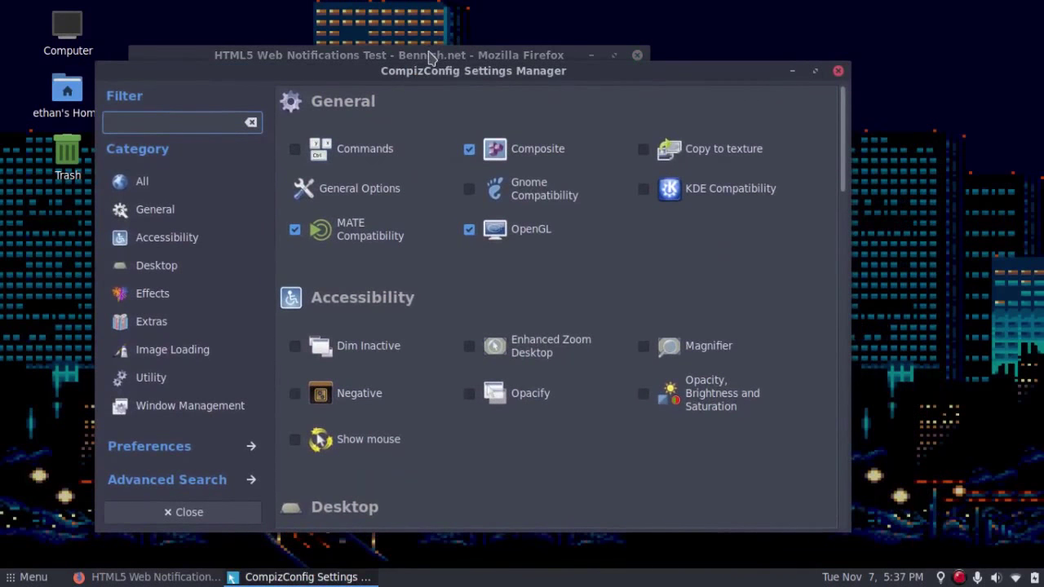
- Cycle repeatedly between the CompizConfig Settings Manager and Firefox windows with the window switcher to examine its previews
{"action": "key", "text": "alt+Tab"}
{"action": "key", "text": "alt+Tab"}
{"action": "key", "text": "alt+Tab"}
{"action": "key", "text": "alt+Tab"}
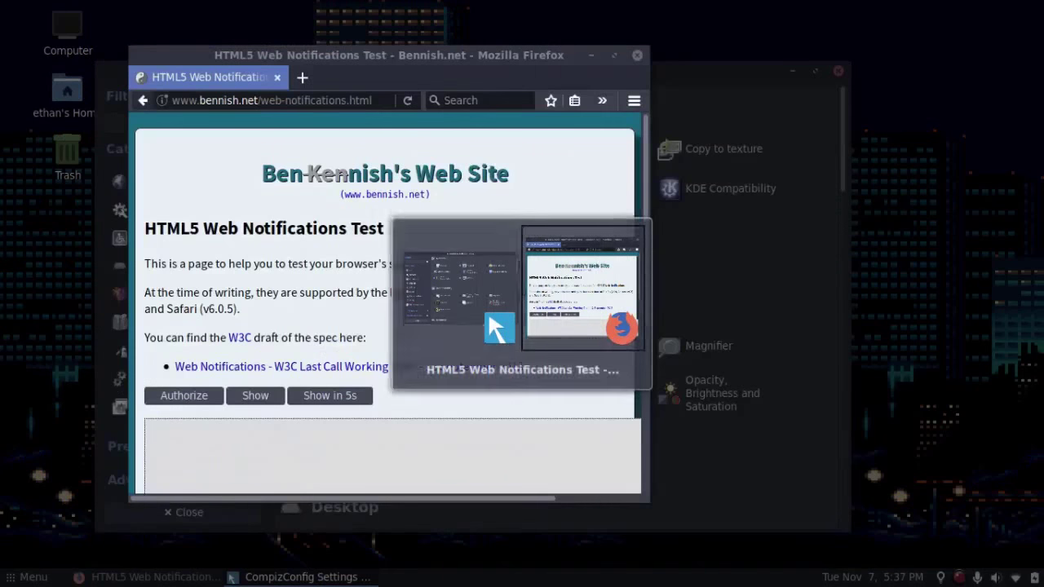
{"action": "key", "text": "alt+Tab"}
{"action": "key", "text": "alt+Tab"}
{"action": "key", "text": "alt+Tab"}
{"action": "key", "text": "alt+Tab"}
{"action": "key", "text": "alt+Tab"}
{"action": "key", "text": "alt+Tab"}
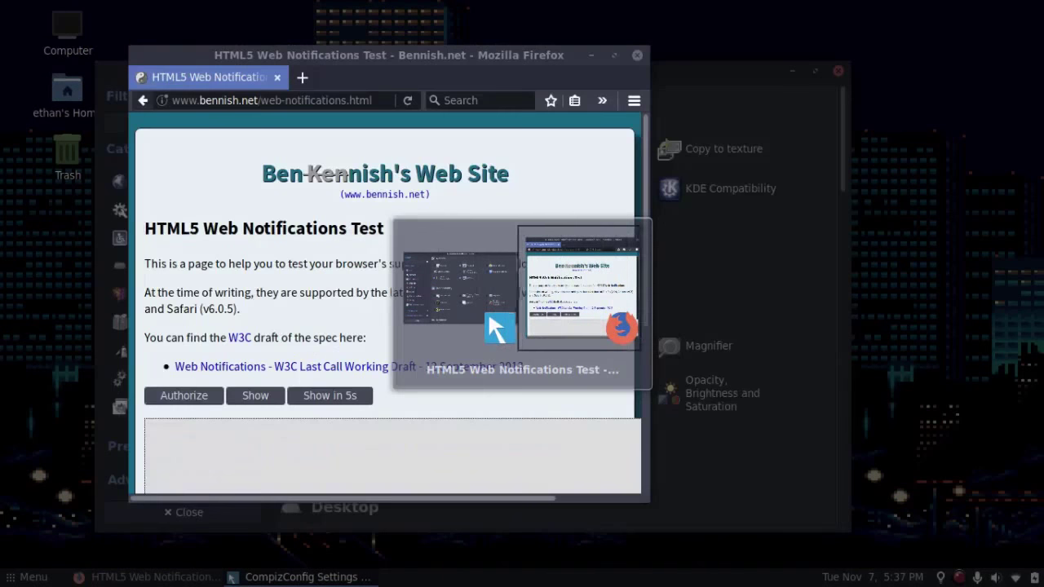
{"action": "key", "text": "alt+Tab"}
{"action": "key", "text": "alt+Tab"}
{"action": "key", "text": "alt+Tab"}
{"action": "key", "text": "alt+Tab"}
{"action": "key", "text": "alt+Tab"}
{"action": "key", "text": "alt+Tab"}
{"action": "key", "text": "alt+Tab"}
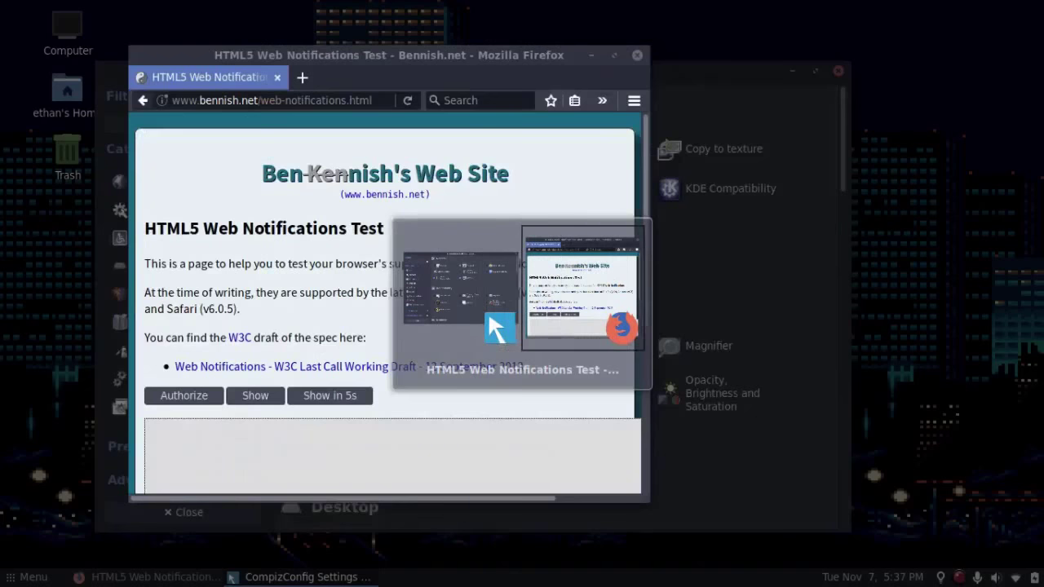
{"action": "key", "text": "alt+Tab"}
{"action": "key", "text": "alt+Tab"}
{"action": "key", "text": "alt+Tab"}
{"action": "key", "text": "alt+Tab"}
{"action": "key", "text": "alt+Tab"}
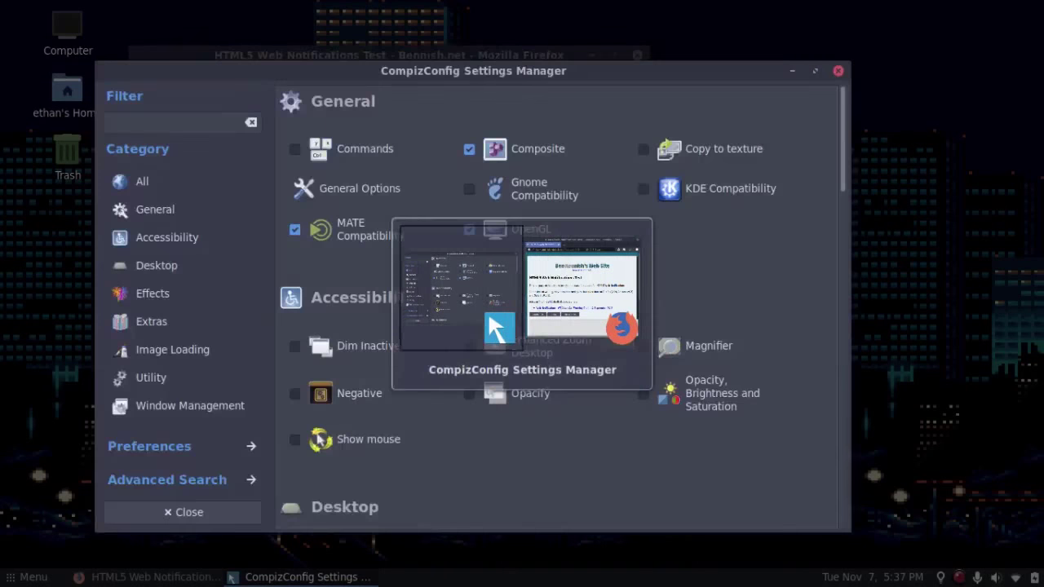
{"action": "key", "text": "alt+Tab"}
{"action": "key", "text": "alt+Tab"}
{"action": "key", "text": "alt+Tab"}
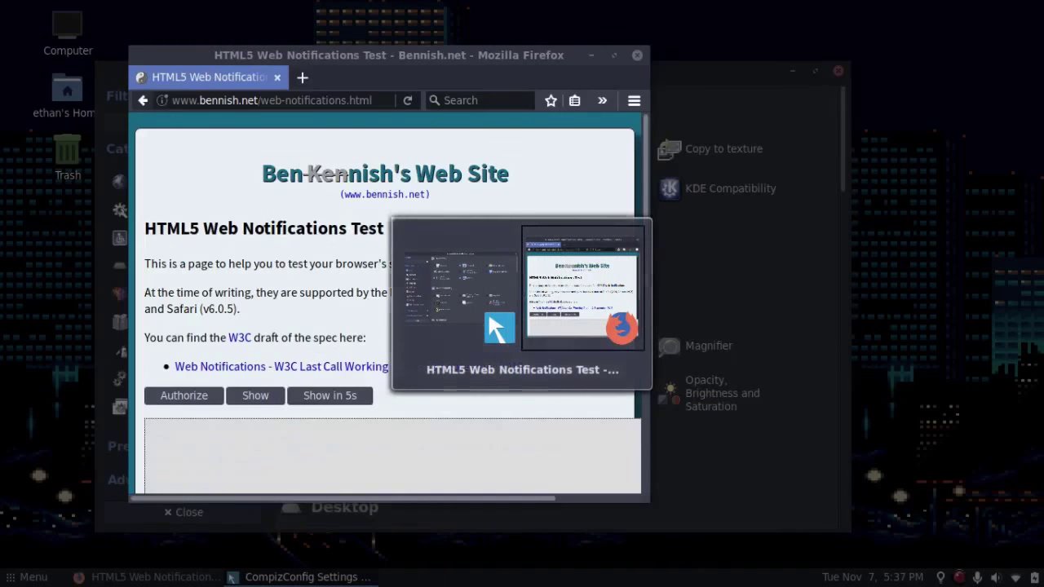
- Disable the Water Effect plugin in the Effects category
{"action": "scroll", "coordinate": [482, 328], "scroll_direction": "down", "scroll_amount": 1}
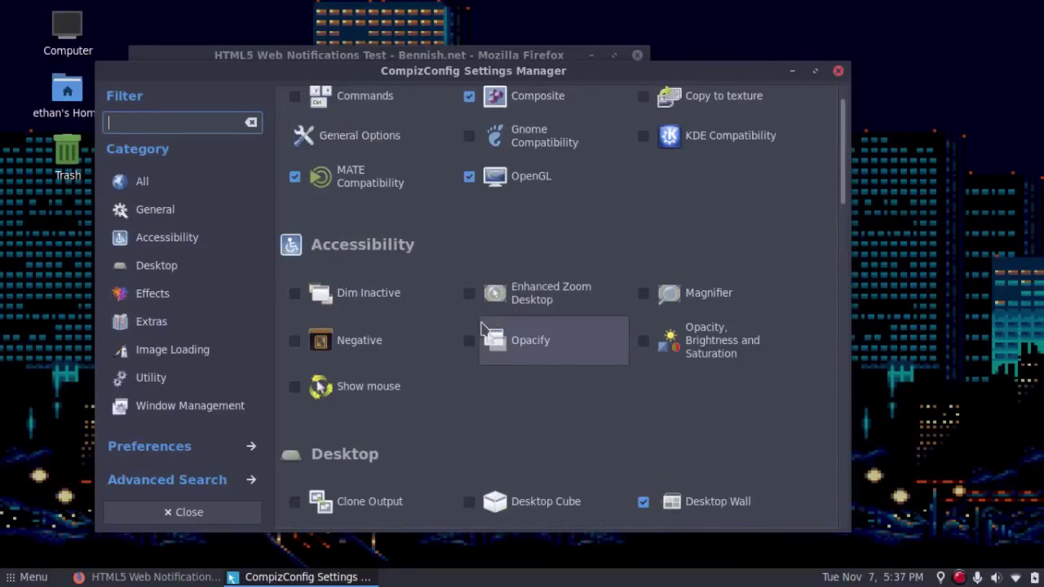
{"action": "scroll", "coordinate": [481, 329], "scroll_direction": "down", "scroll_amount": 10}
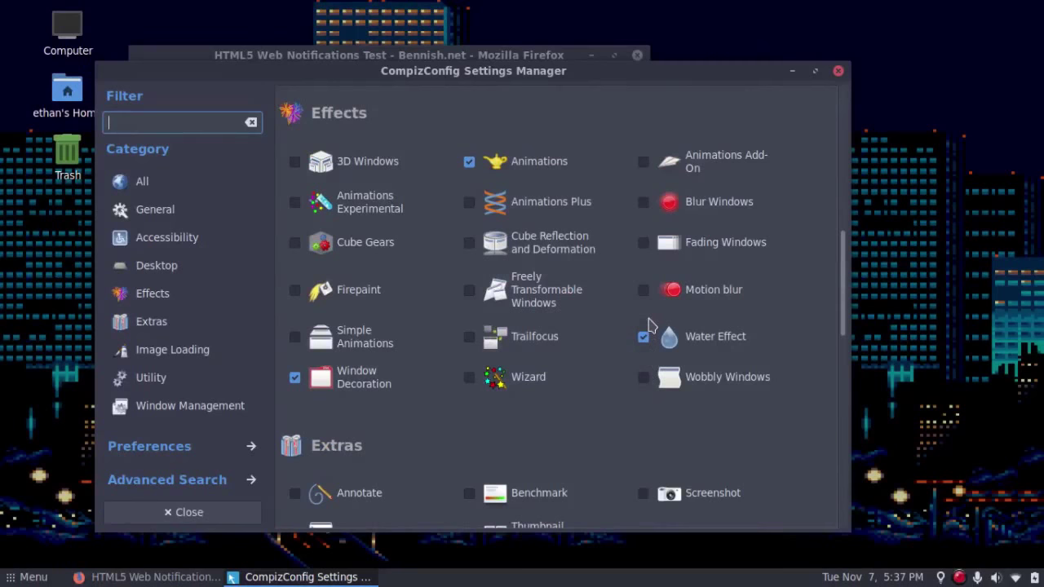
{"action": "left_click", "coordinate": [644, 338]}
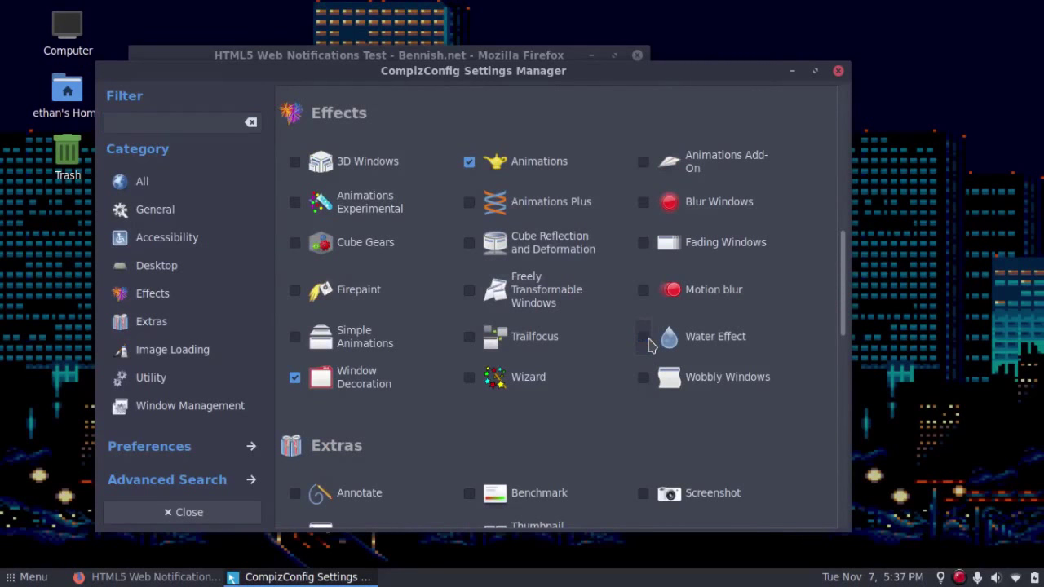
- Try the Wobbly Windows effect by moving the settings window around the desktop, and switch the effect back off
{"action": "left_click", "coordinate": [644, 378]}
{"action": "left_click_drag", "start_coordinate": [450, 79], "coordinate": [1, 314]}
{"action": "left_click_drag", "start_coordinate": [317, 8], "coordinate": [509, 140]}
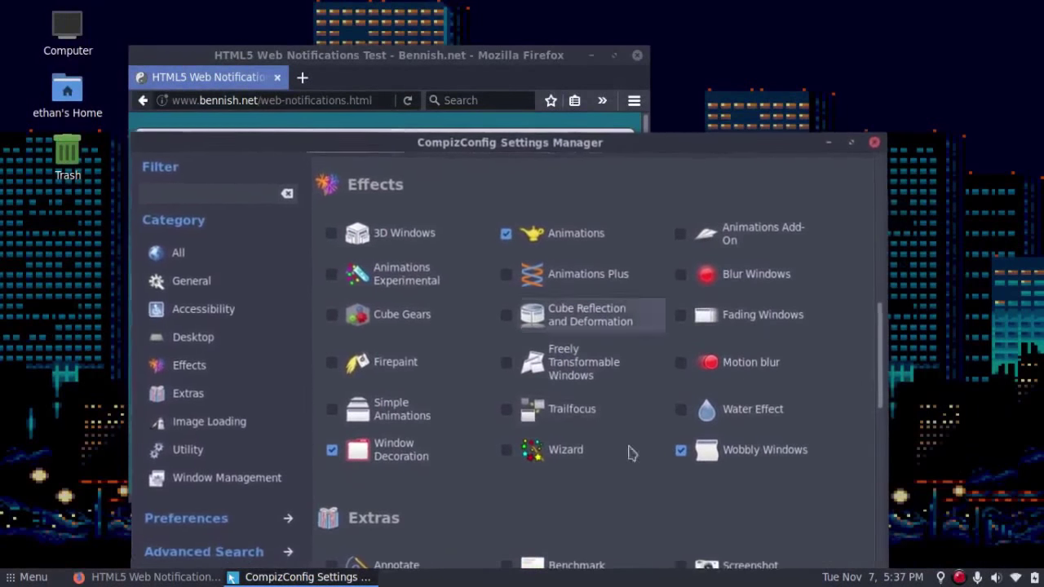
{"action": "scroll", "coordinate": [877, 405], "scroll_direction": "down", "scroll_amount": 5}
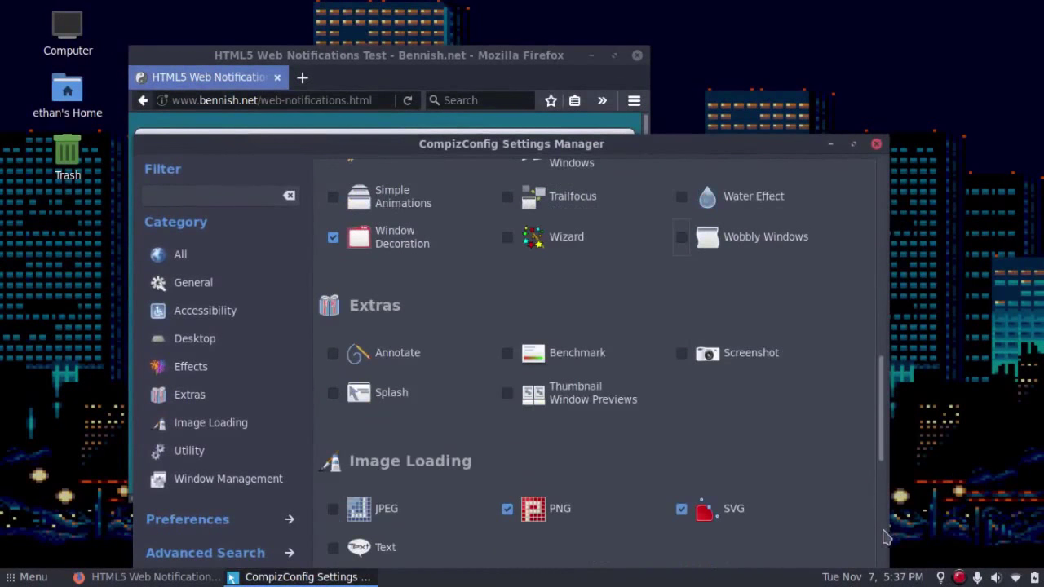
{"action": "scroll", "coordinate": [488, 302], "scroll_direction": "up", "scroll_amount": 3}
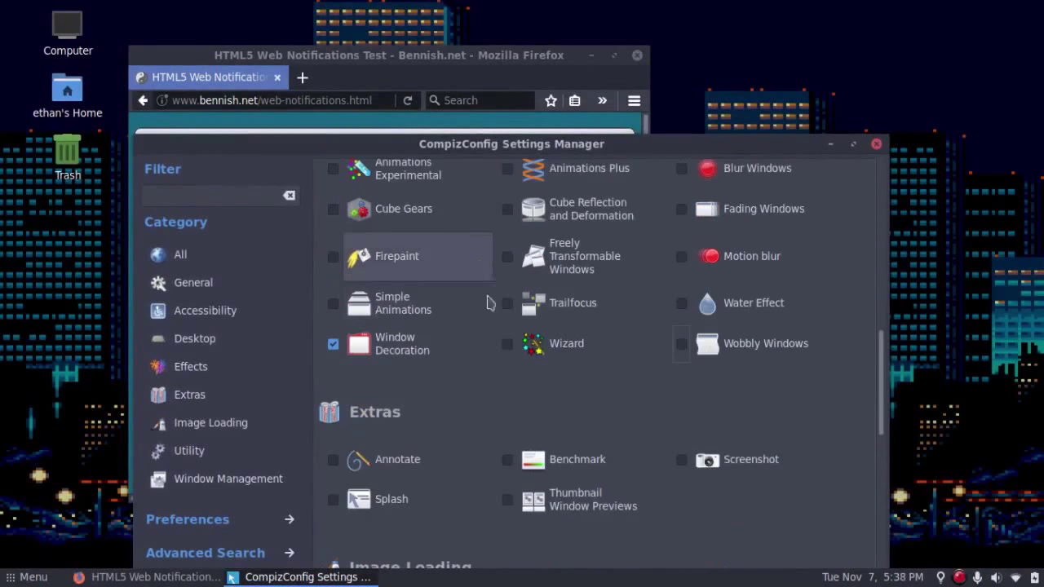
- Enable the Wizard effect together with its required Mouse position polling plugin, and minimize the settings window to try the particles on the desktop
{"action": "left_click", "coordinate": [570, 359]}
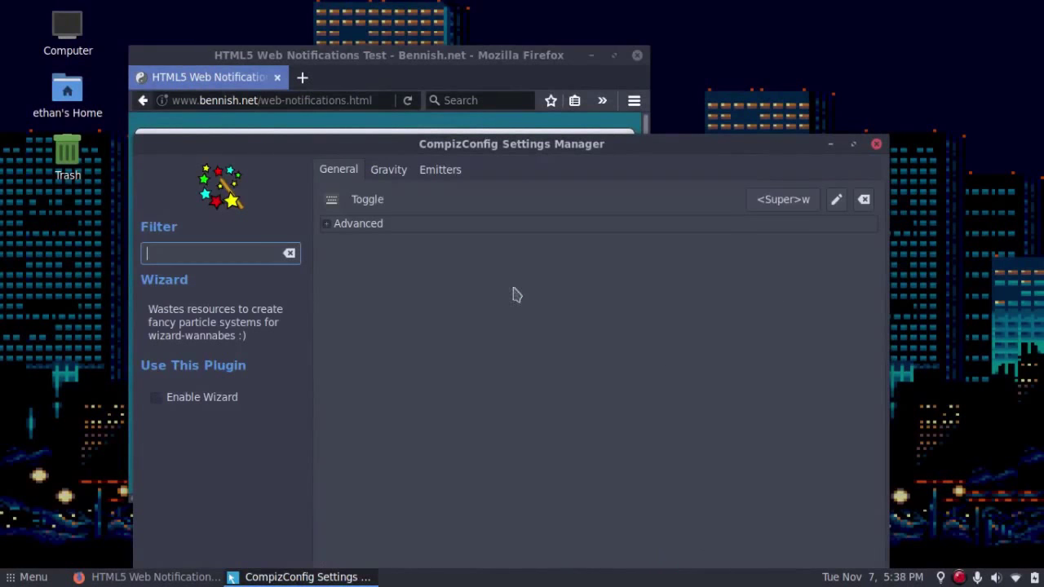
{"action": "left_click", "coordinate": [156, 397]}
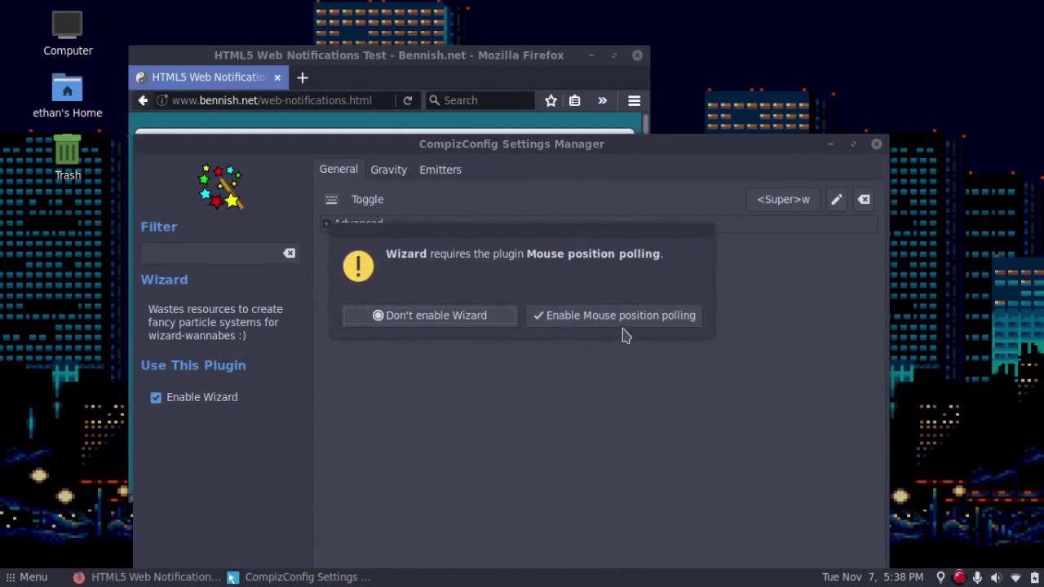
{"action": "left_click", "coordinate": [620, 323]}
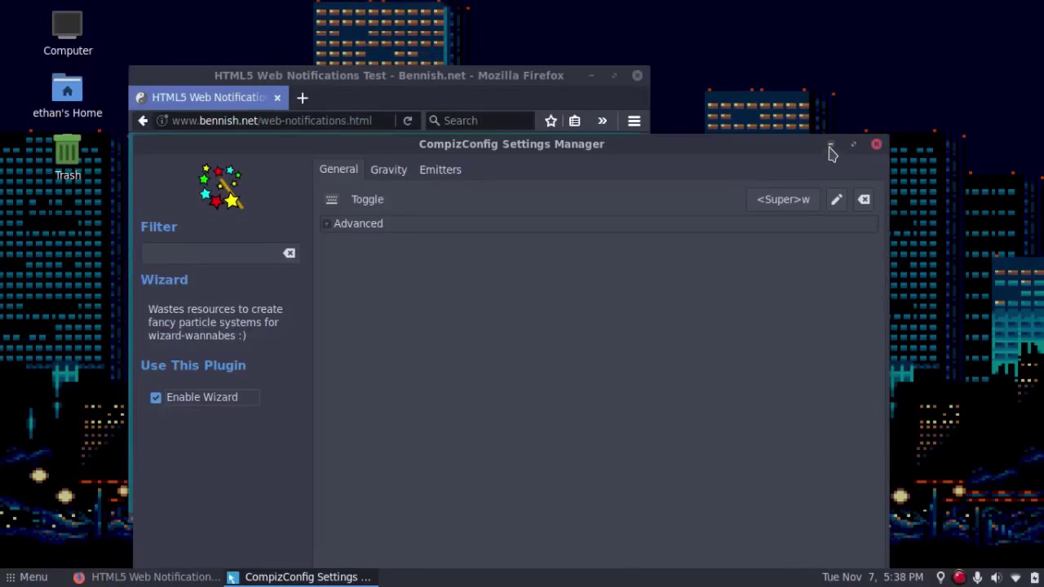
{"action": "left_click", "coordinate": [830, 148]}
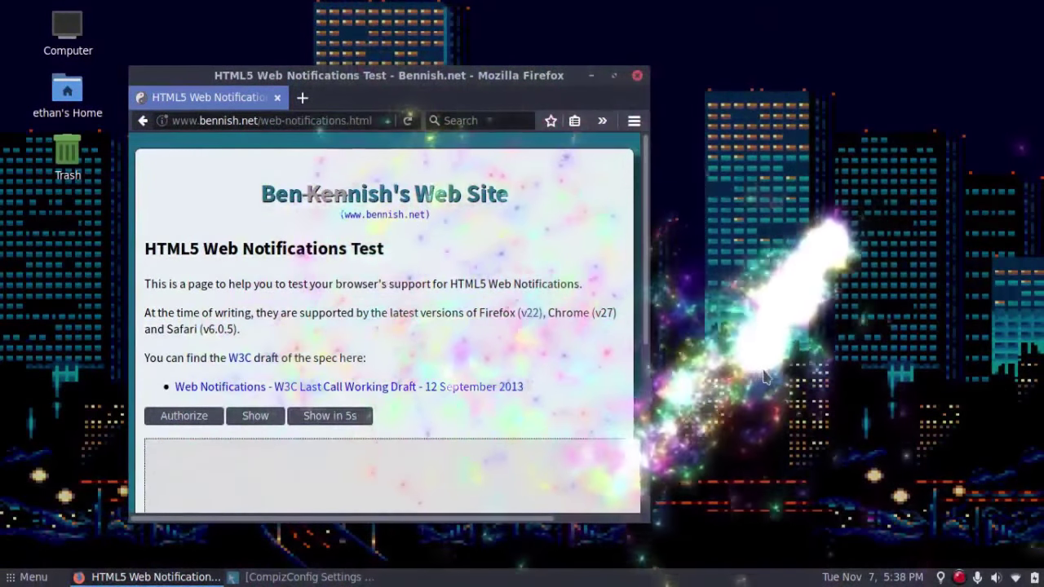
{"action": "right_click", "coordinate": [553, 381]}
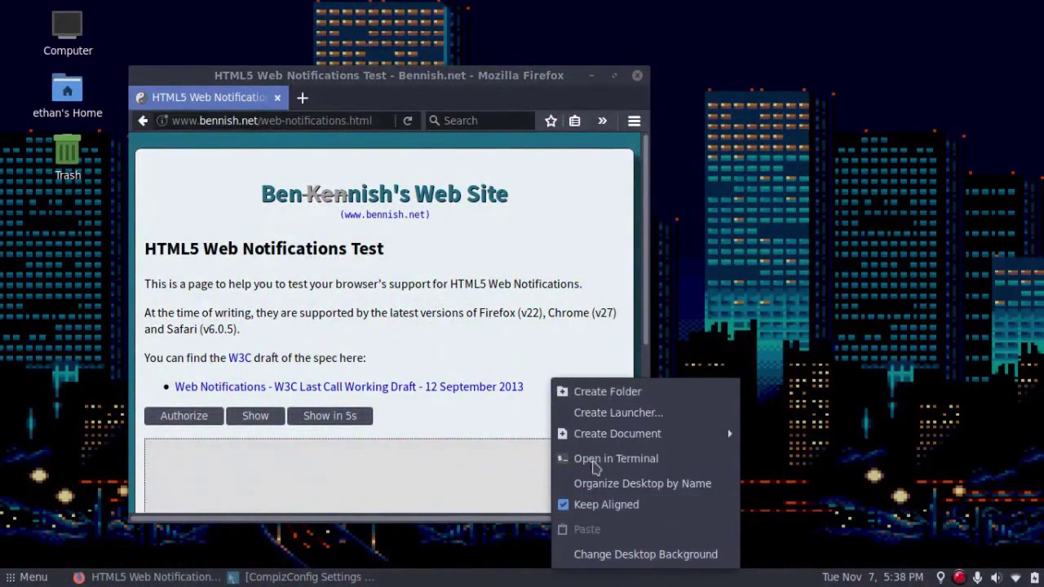
{"action": "right_click", "coordinate": [575, 2]}
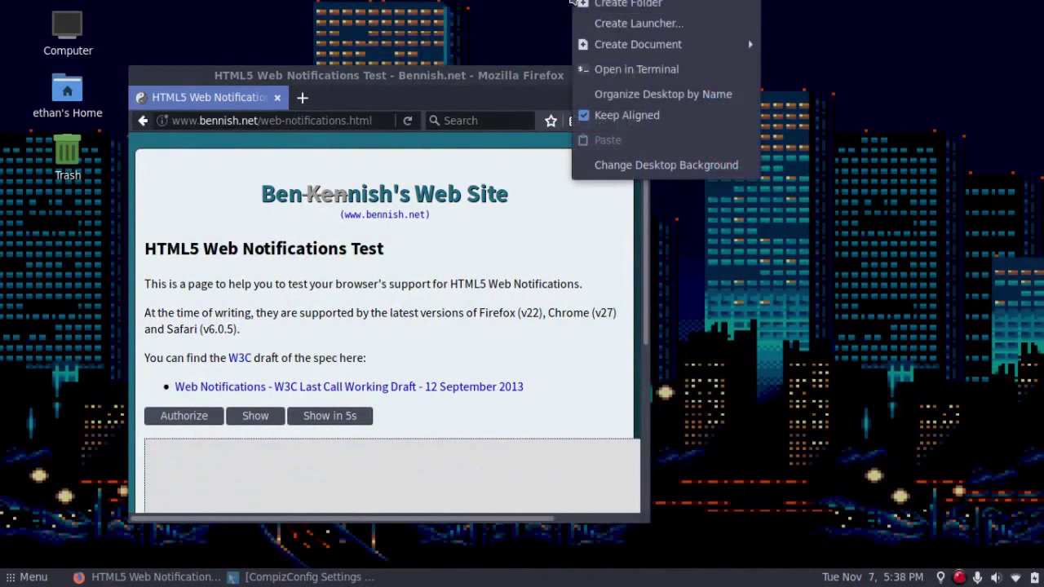
{"action": "right_click", "coordinate": [629, 583]}
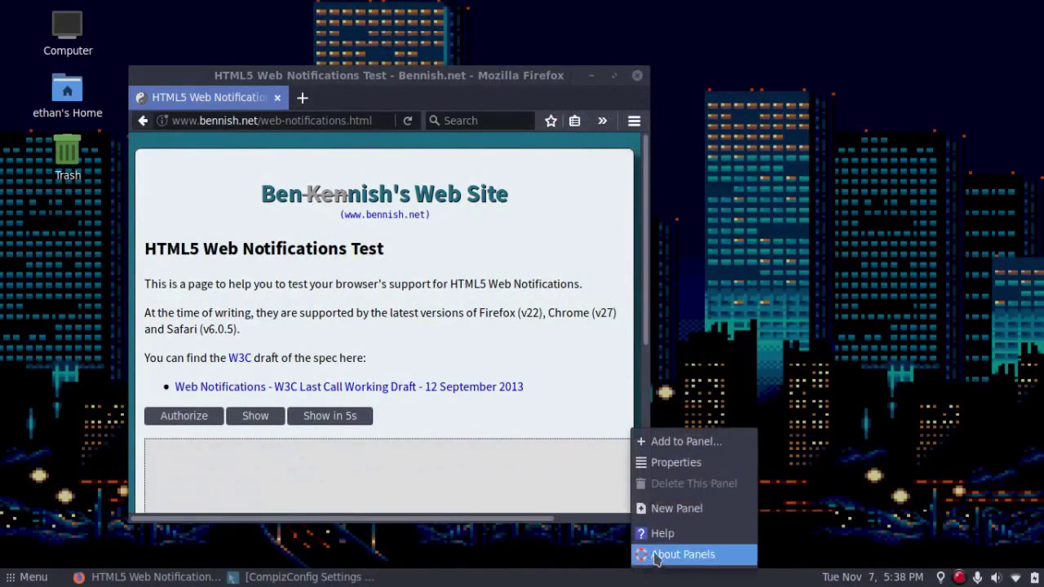
{"action": "left_click", "coordinate": [829, 296]}
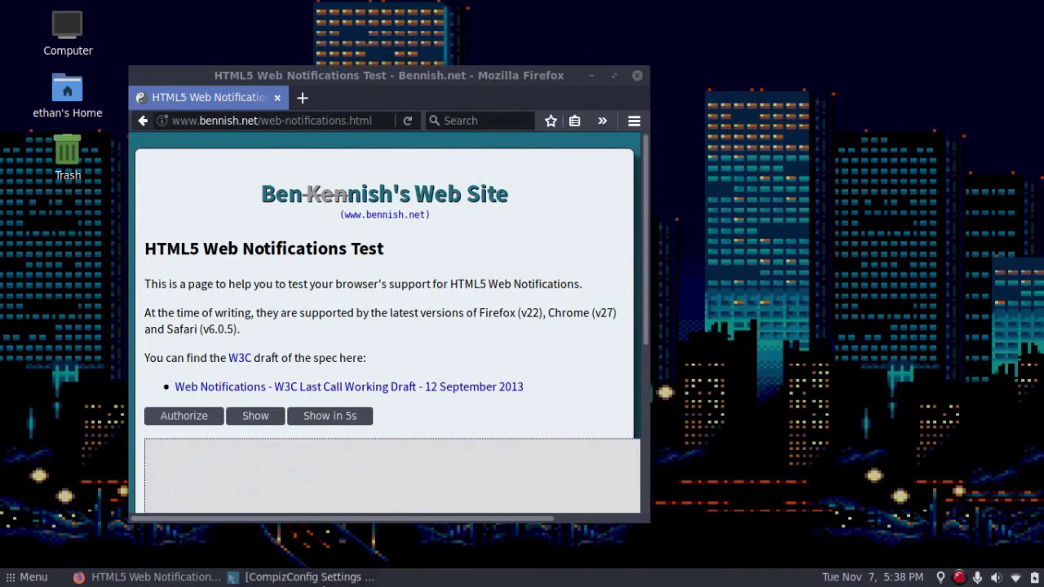
- Restore the settings window, disable the Wizard effect, and return to the plugin list
{"action": "left_click", "coordinate": [308, 576]}
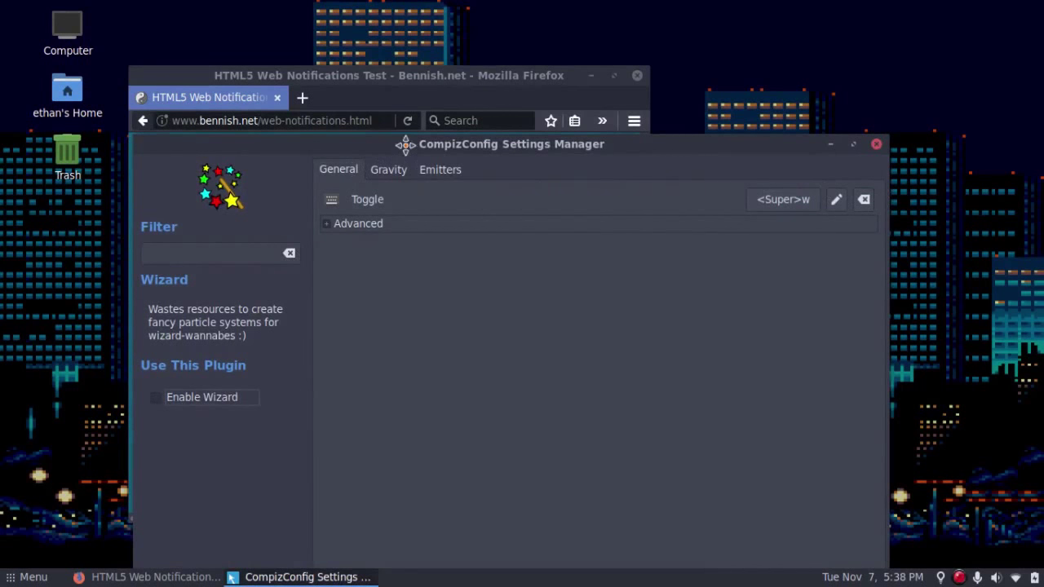
{"action": "left_click_drag", "start_coordinate": [405, 144], "coordinate": [422, 86]}
{"action": "left_click", "coordinate": [245, 526]}
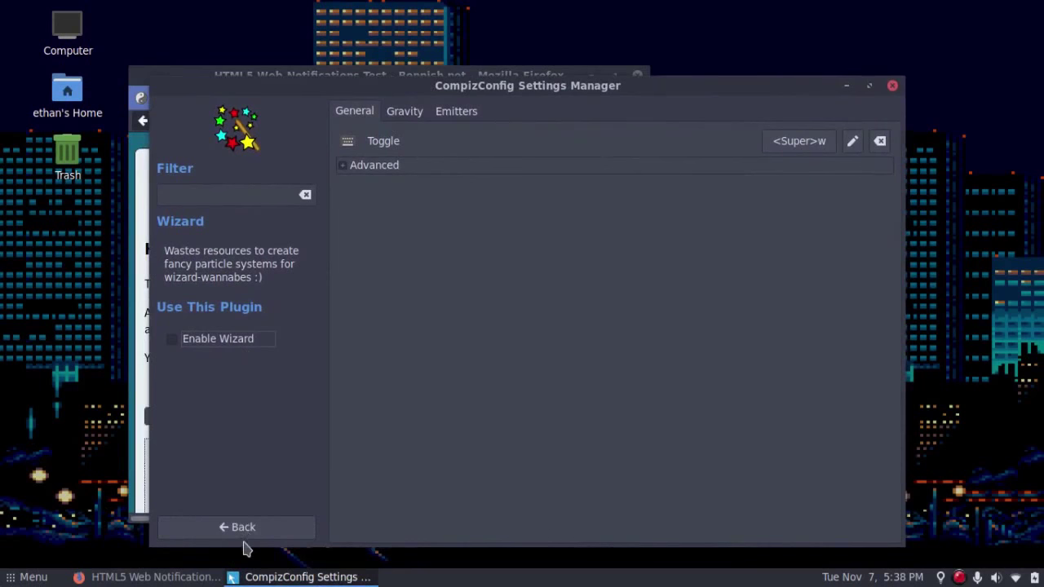
- Look through the Effects, Extras, Image Loading, Utility and Window Management plugins for further features to show
{"action": "scroll", "coordinate": [550, 350], "scroll_direction": "down", "scroll_amount": 10}
{"action": "scroll", "coordinate": [457, 394], "scroll_direction": "down", "scroll_amount": 5}
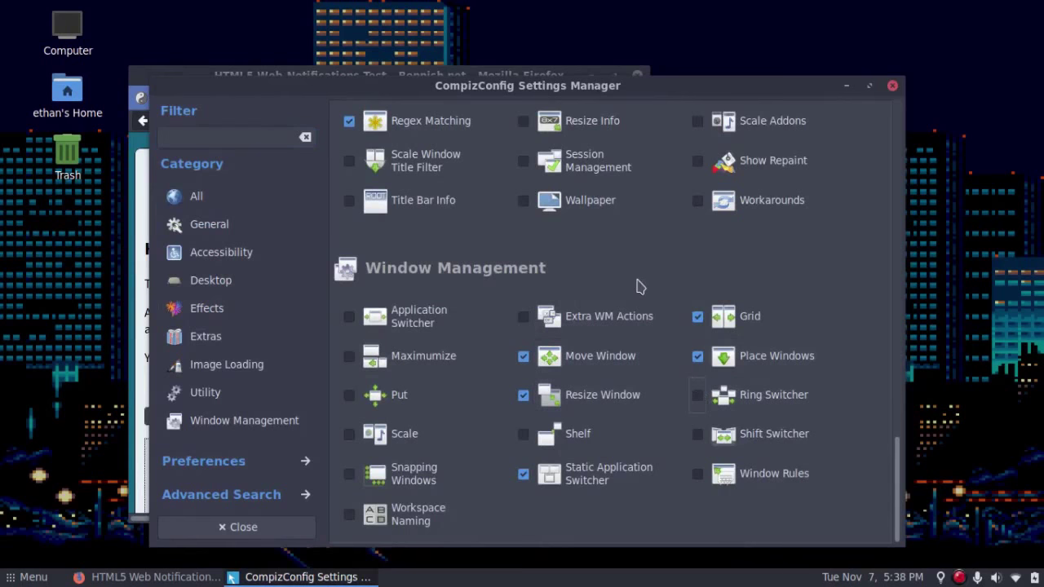
{"action": "scroll", "coordinate": [640, 281], "scroll_direction": "up", "scroll_amount": 2}
{"action": "scroll", "coordinate": [710, 277], "scroll_direction": "up", "scroll_amount": 5}
{"action": "scroll", "coordinate": [723, 282], "scroll_direction": "up", "scroll_amount": 4}
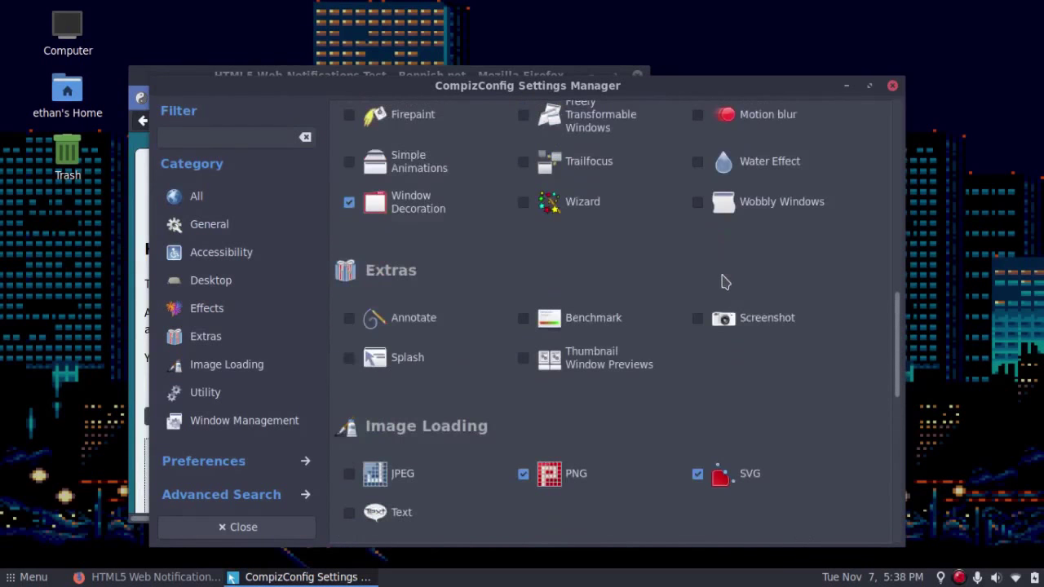
{"action": "scroll", "coordinate": [722, 287], "scroll_direction": "down", "scroll_amount": 7}
{"action": "scroll", "coordinate": [436, 336], "scroll_direction": "down", "scroll_amount": 3}
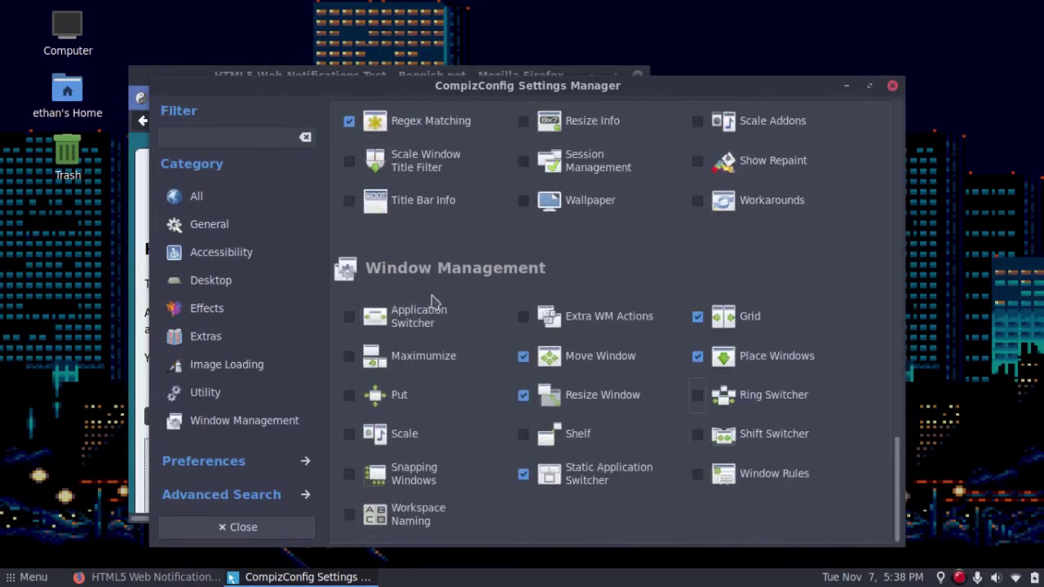
{"action": "scroll", "coordinate": [505, 256], "scroll_direction": "up", "scroll_amount": 3}
- Minimize Firefox and try snapping the settings window to the screen's sides, lower corner and full size, restoring it from maximized at the end
{"action": "left_click_drag", "start_coordinate": [608, 88], "coordinate": [552, 103]}
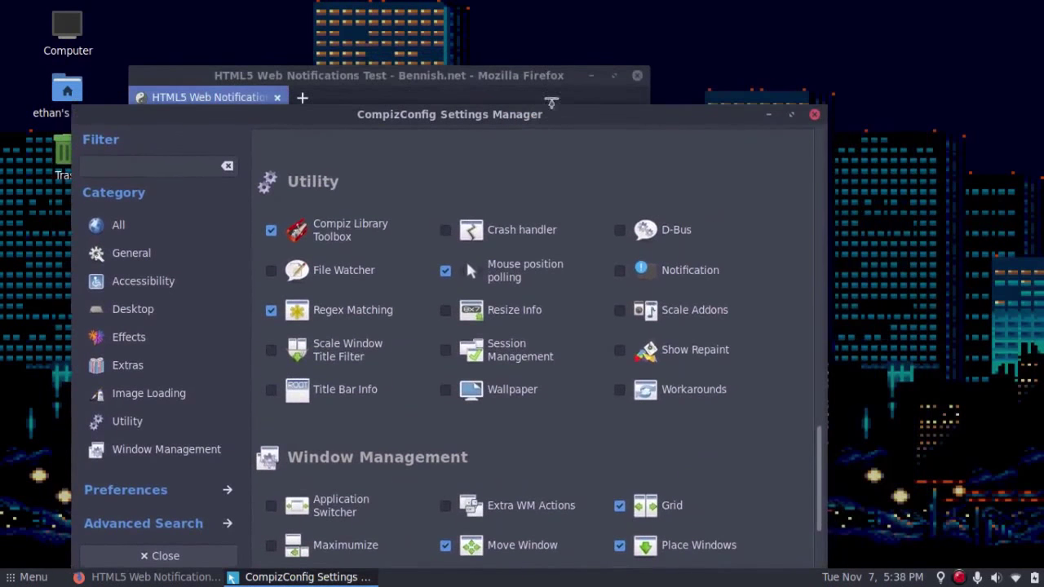
{"action": "left_click", "coordinate": [594, 76]}
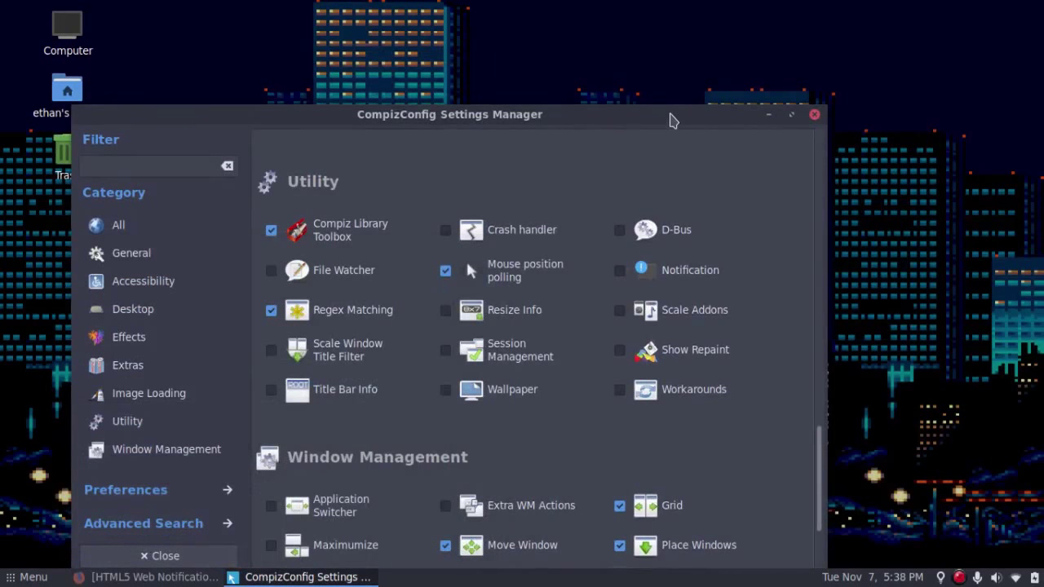
{"action": "left_click_drag", "start_coordinate": [669, 119], "coordinate": [1038, 246]}
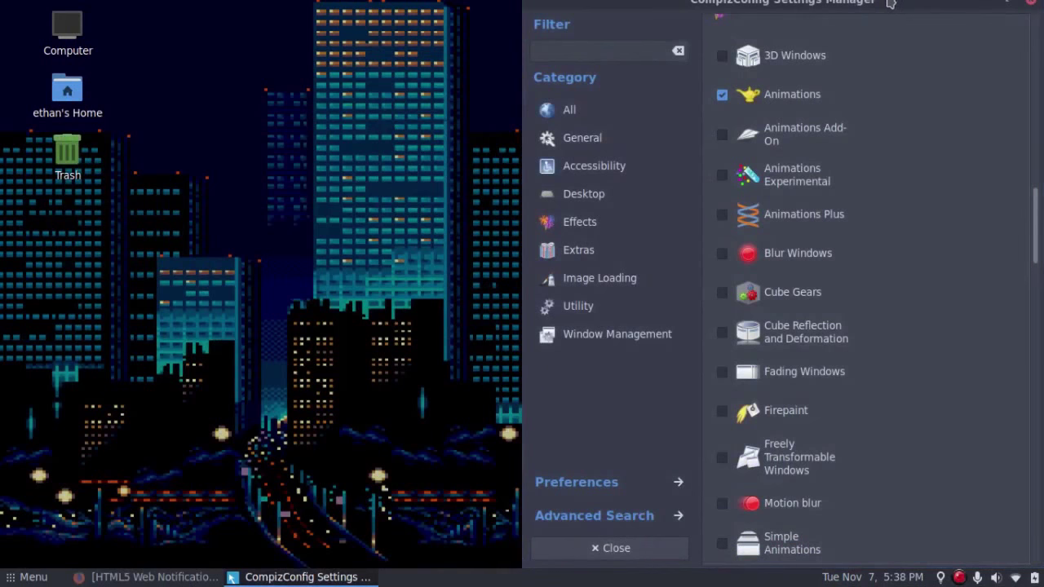
{"action": "left_click_drag", "start_coordinate": [895, 3], "coordinate": [2, 298]}
{"action": "left_click_drag", "start_coordinate": [269, 7], "coordinate": [1040, 561]}
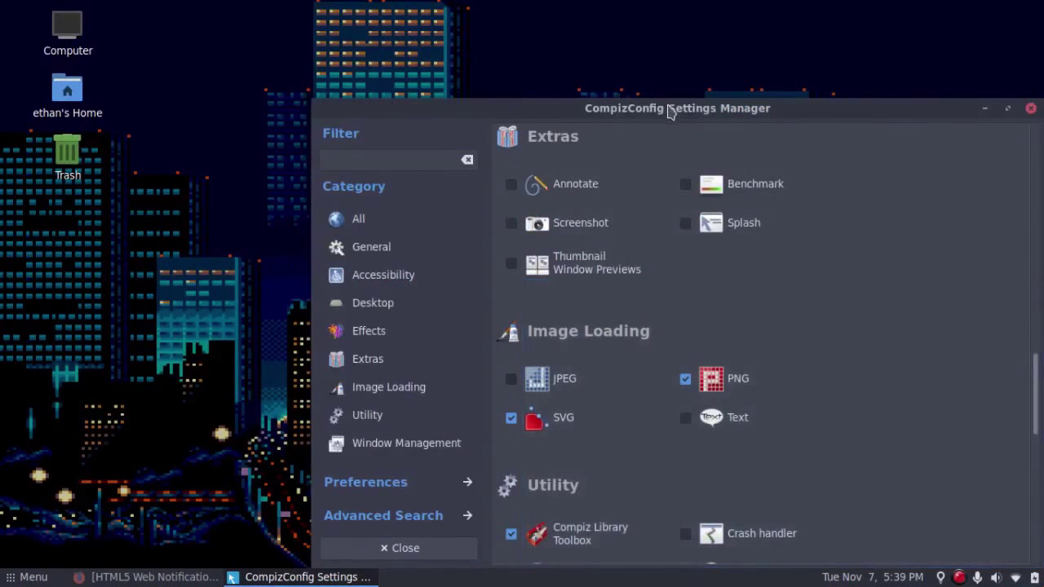
{"action": "left_click_drag", "start_coordinate": [669, 107], "coordinate": [492, 2]}
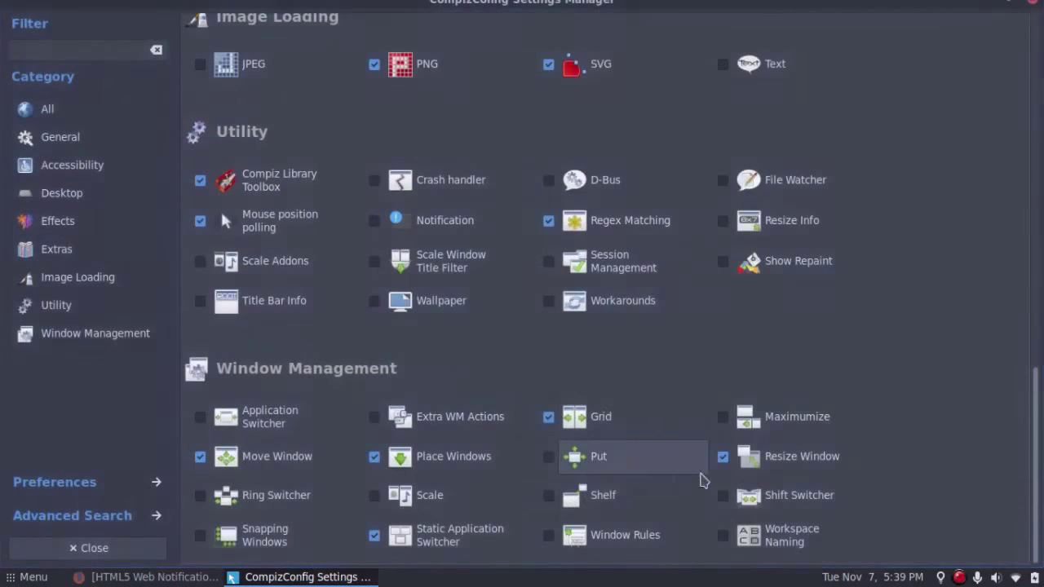
{"action": "left_click", "coordinate": [1013, 7]}
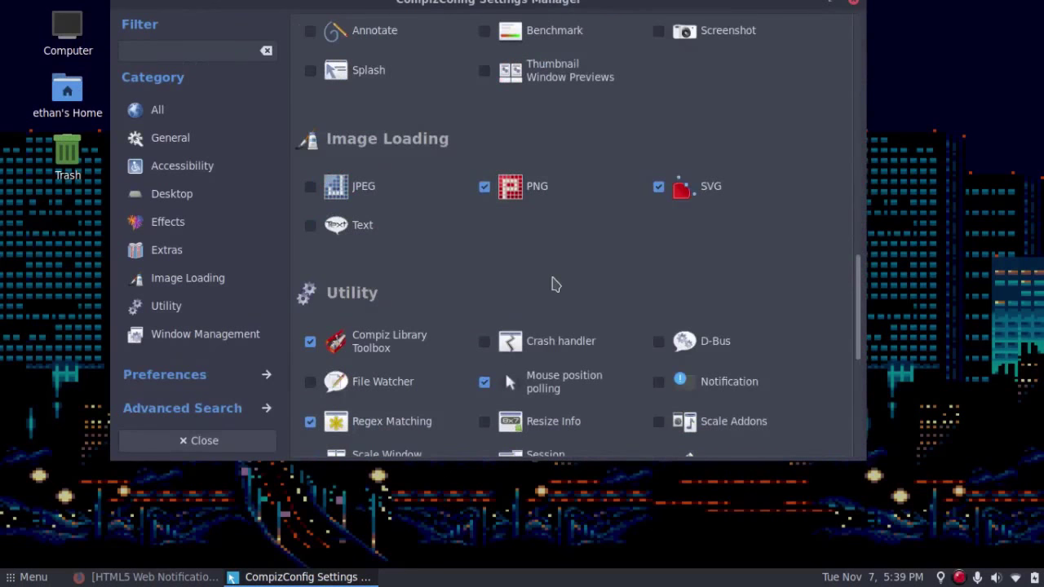
- Look over the General and Accessibility plugins and close CompizConfig Settings Manager
{"action": "scroll", "coordinate": [743, 95], "scroll_direction": "down", "scroll_amount": 1}
{"action": "scroll", "coordinate": [744, 95], "scroll_direction": "up", "scroll_amount": 5}
{"action": "scroll", "coordinate": [751, 78], "scroll_direction": "up", "scroll_amount": 5}
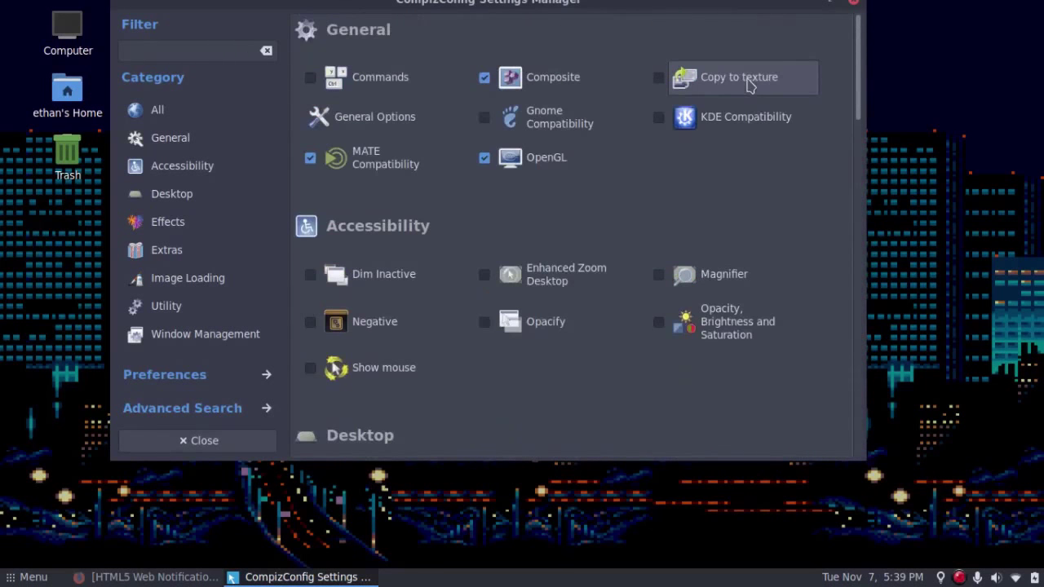
{"action": "left_click", "coordinate": [854, 2]}
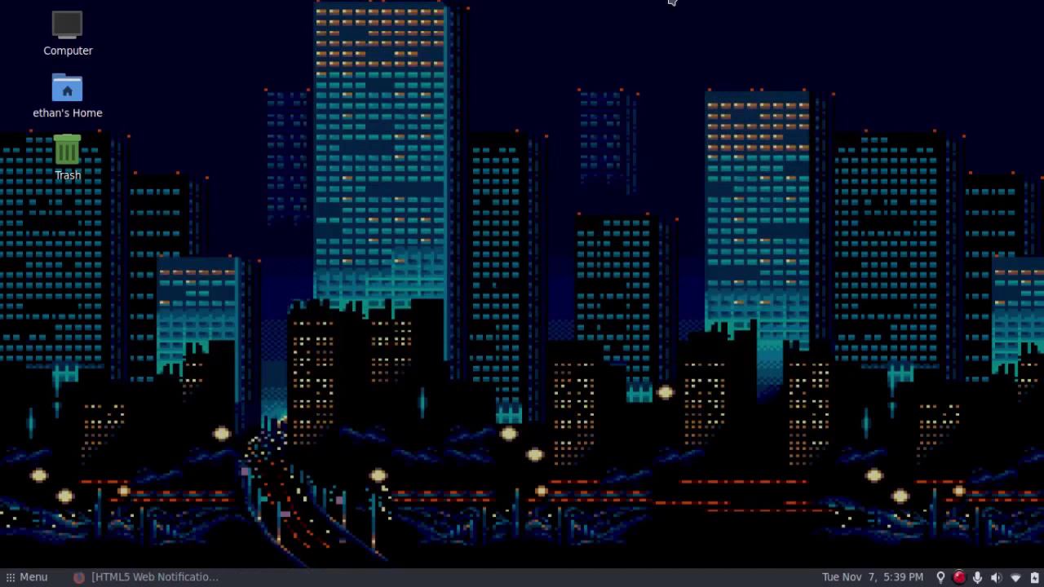
- Search the applications for "plum" and launch the Pluma text editor
{"action": "key", "text": "super"}
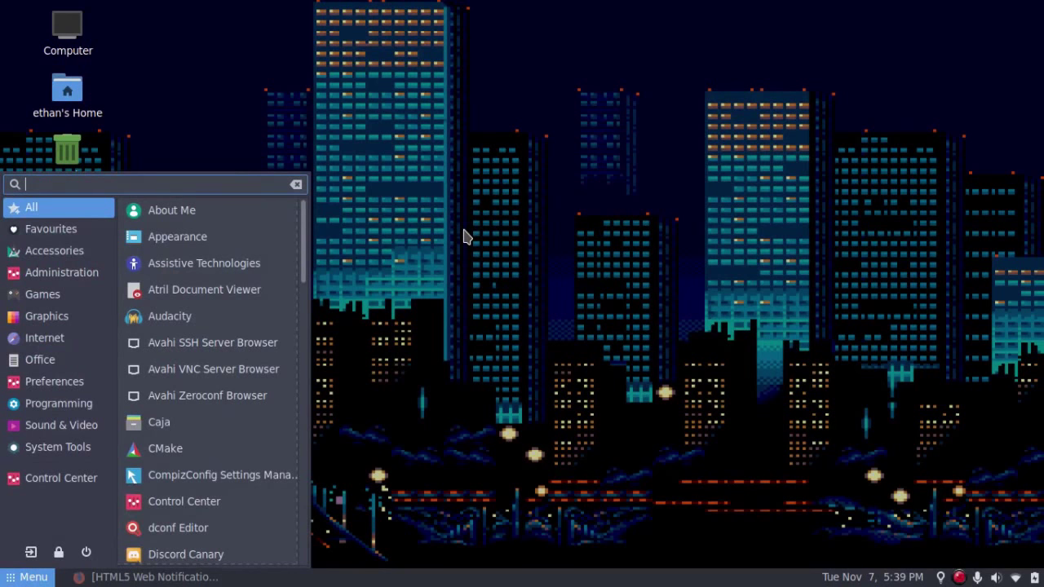
{"action": "type", "text": "plum4"}
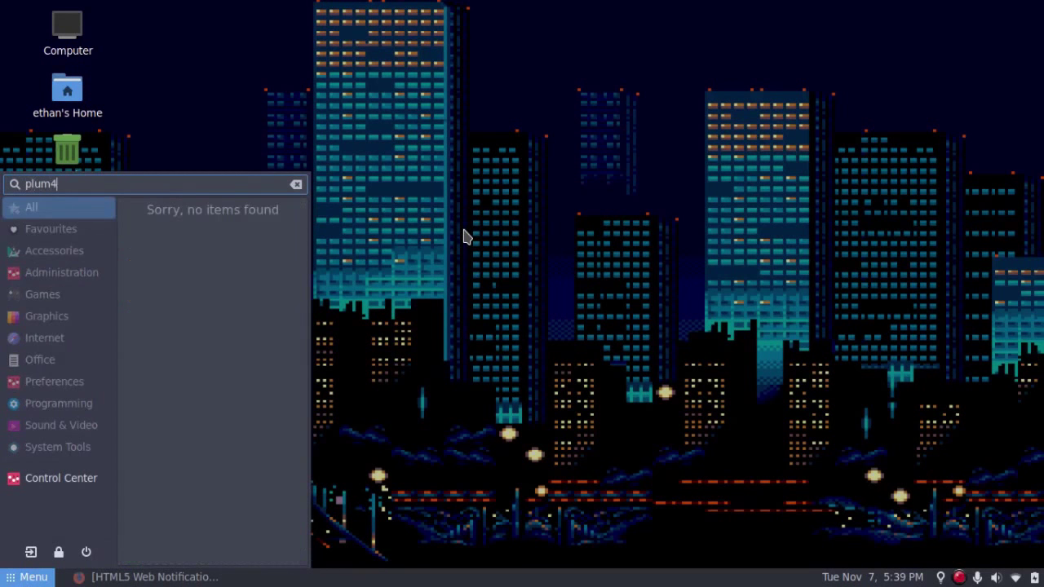
{"action": "key", "text": "BackSpace"}
{"action": "key", "text": "Return"}
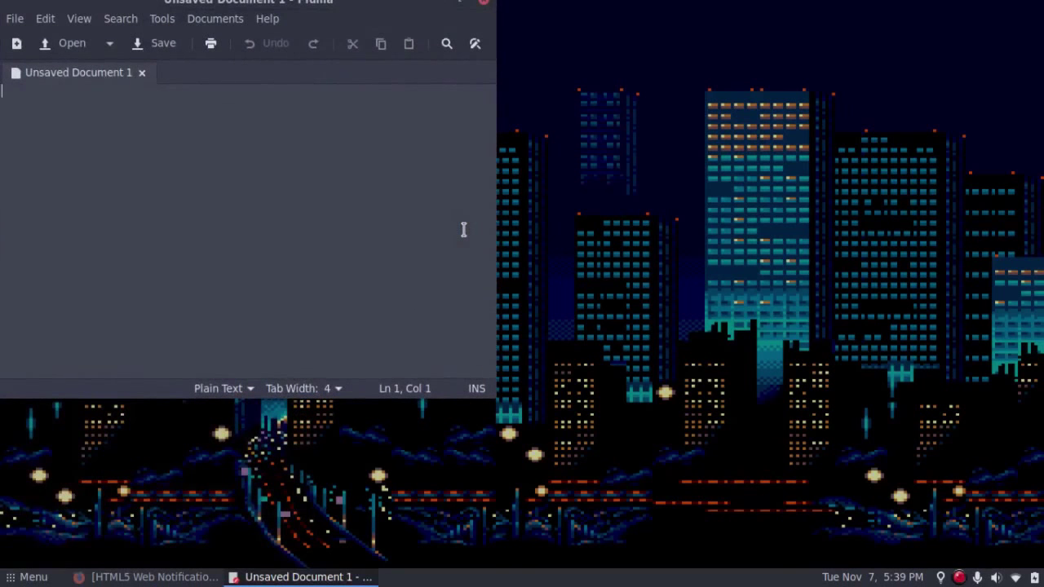
{"action": "key", "text": "Return"}
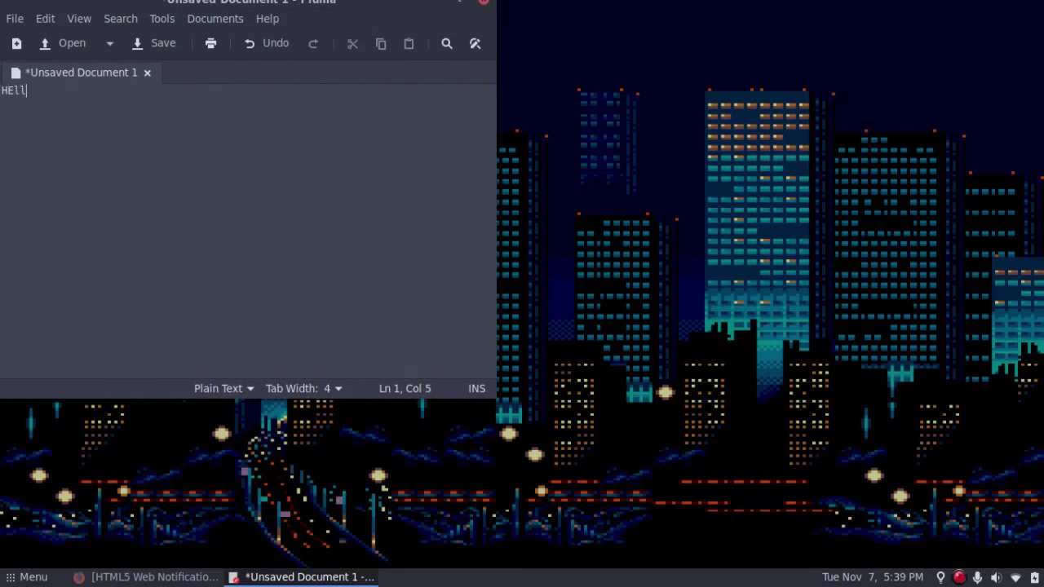
{"action": "type", "text": "thi"}
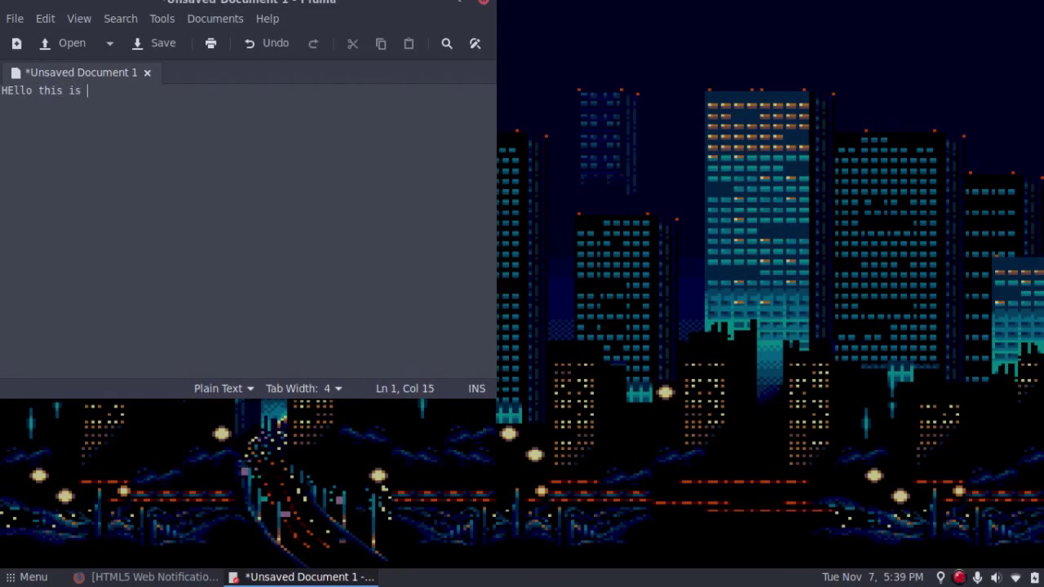
{"action": "key", "text": "ctrl+a"}
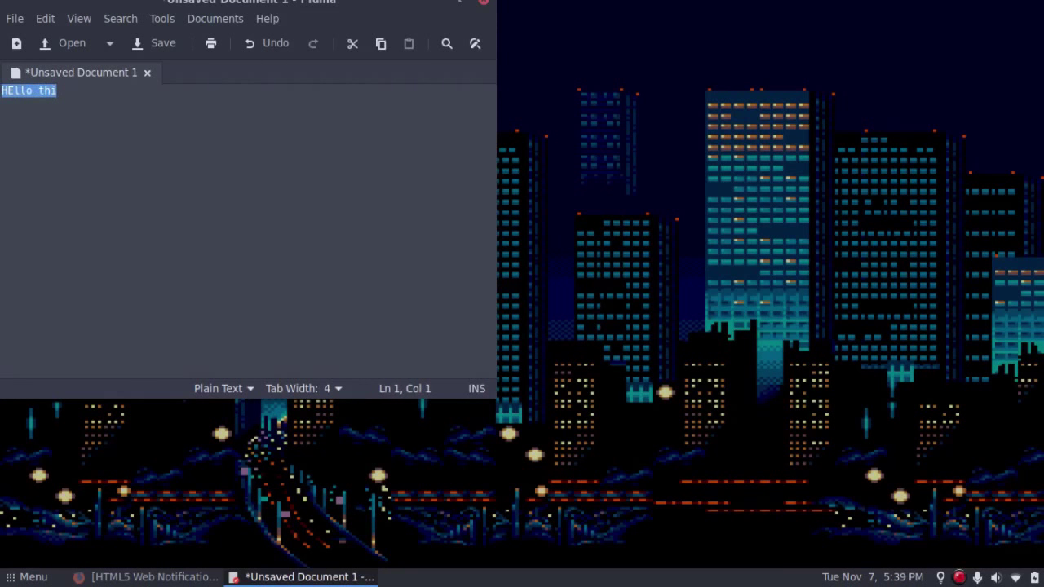
- Replace the text with a greeting calling this a random text document from the author, of the Internship program on the SFC-Alcevo Group
{"action": "type", "text": "He"}
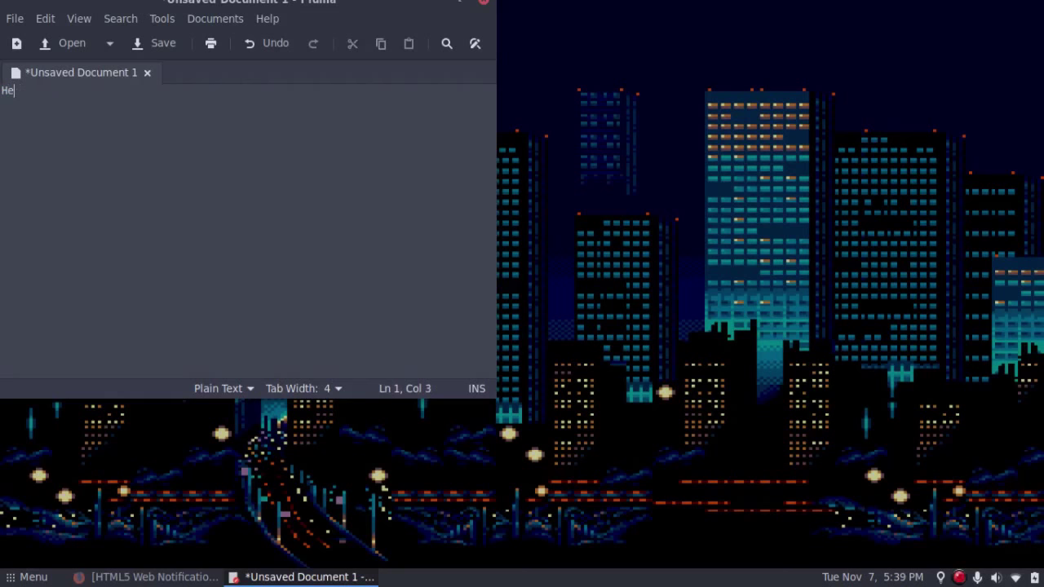
{"action": "type", "text": "llo this is a random text document from EGStein of the Internship pro"}
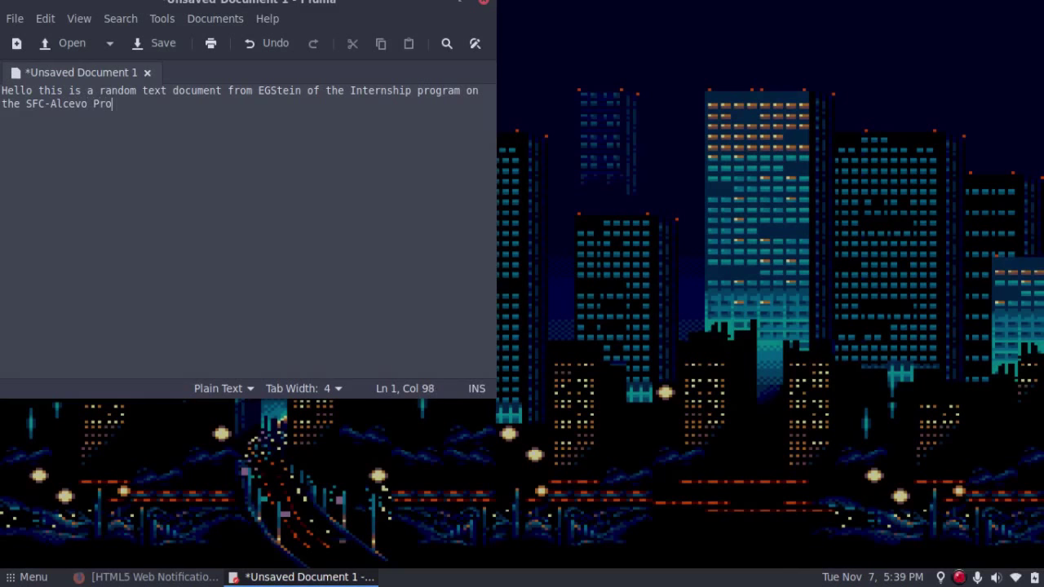
{"action": "type", "text": "gram"}
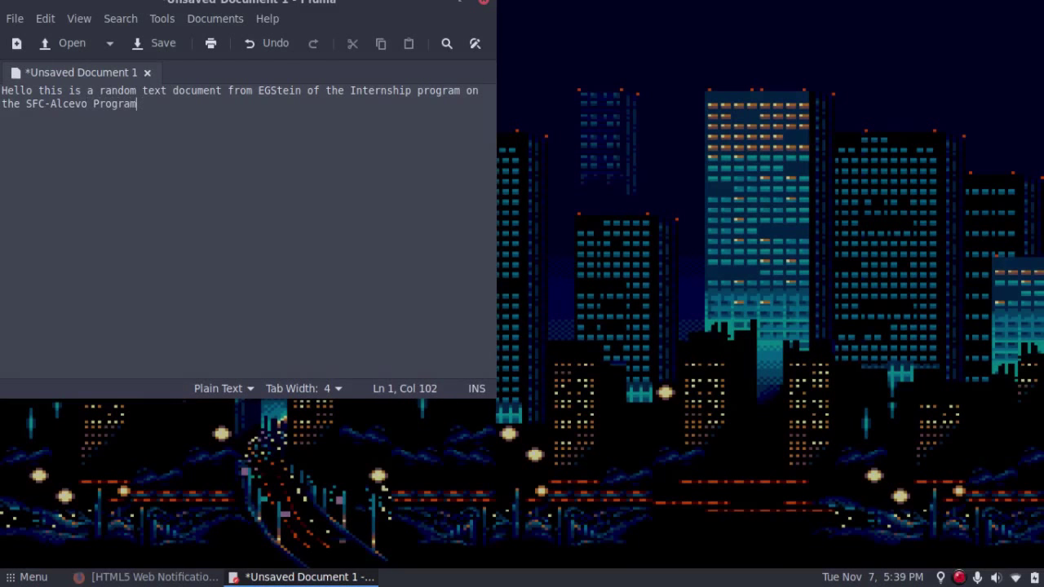
{"action": "key", "text": "BackSpace"}
{"action": "key", "text": "BackSpace"}
{"action": "key", "text": "BackSpace"}
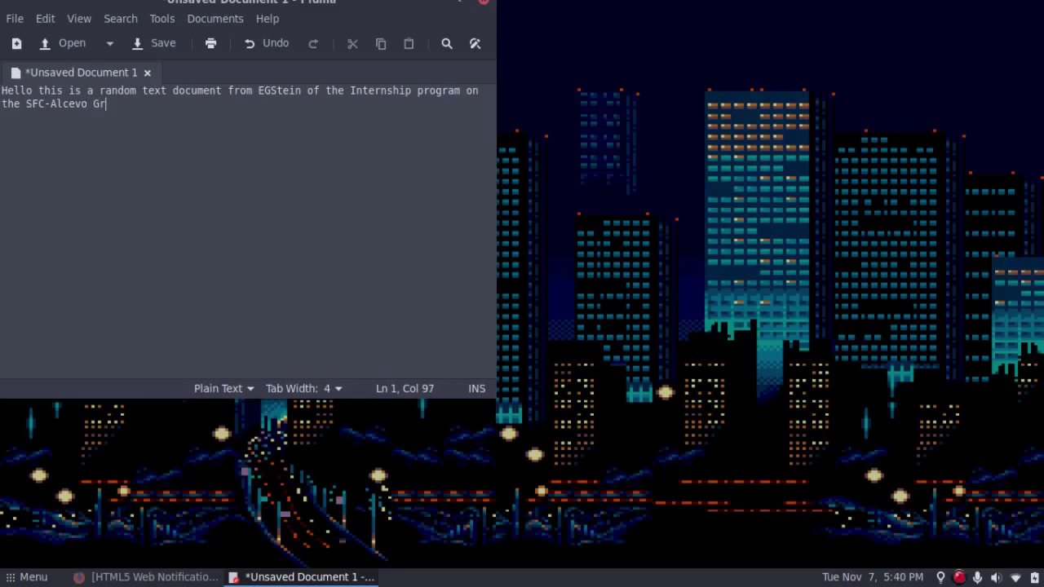
{"action": "type", "text": "oup"}
- Delete all of the document's text and close Pluma without saving
{"action": "key", "text": "ctrl+a"}
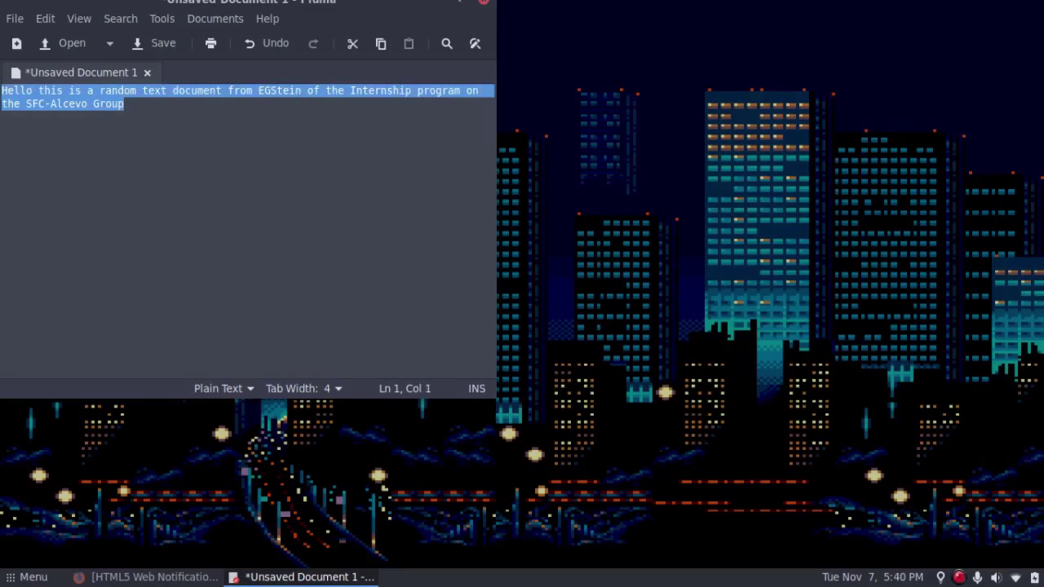
{"action": "key", "text": "BackSpace"}
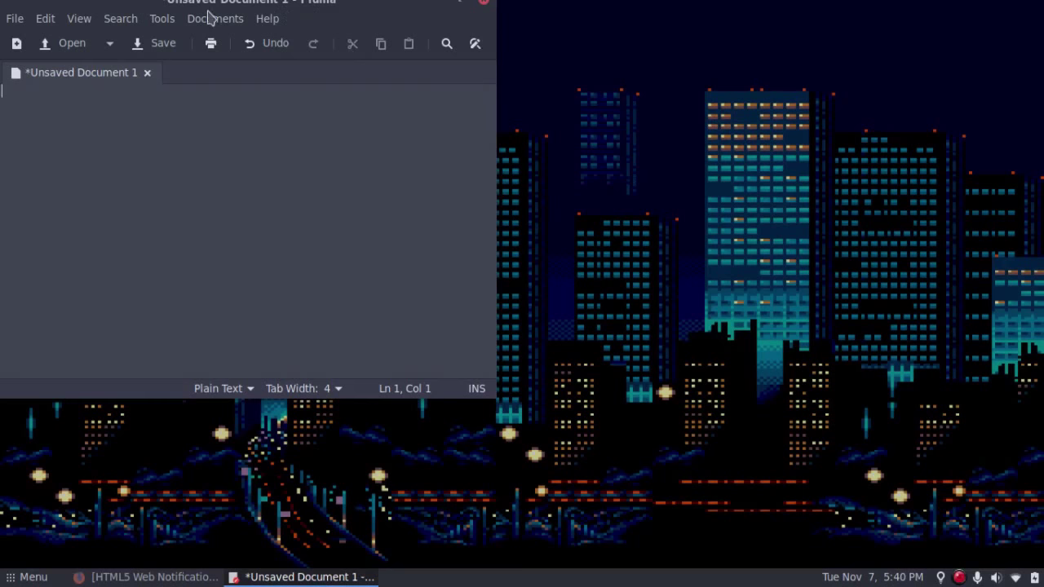
{"action": "left_click_drag", "start_coordinate": [303, 5], "coordinate": [421, 54]}
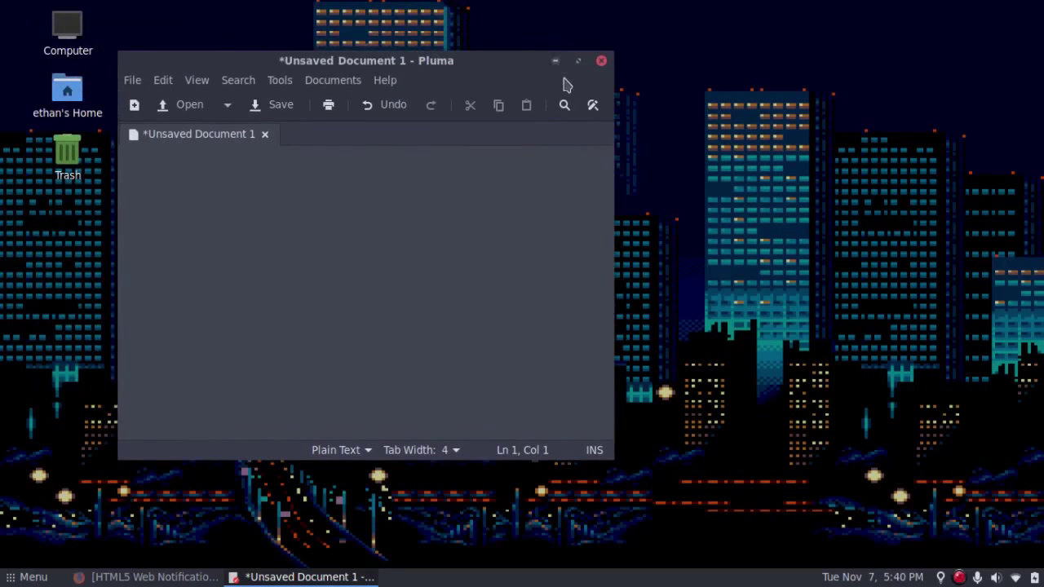
{"action": "left_click", "coordinate": [601, 61]}
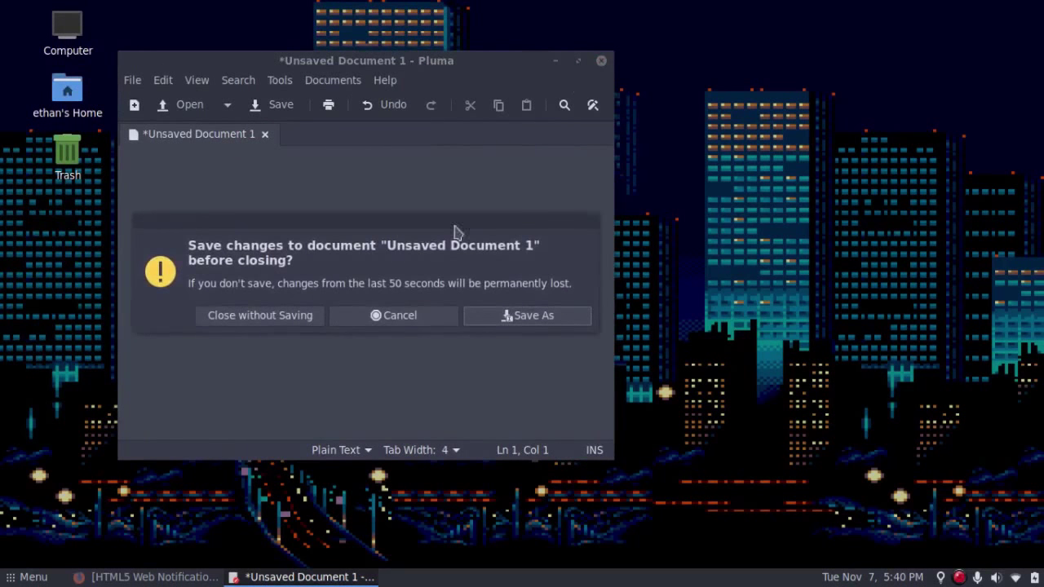
{"action": "left_click", "coordinate": [269, 320]}
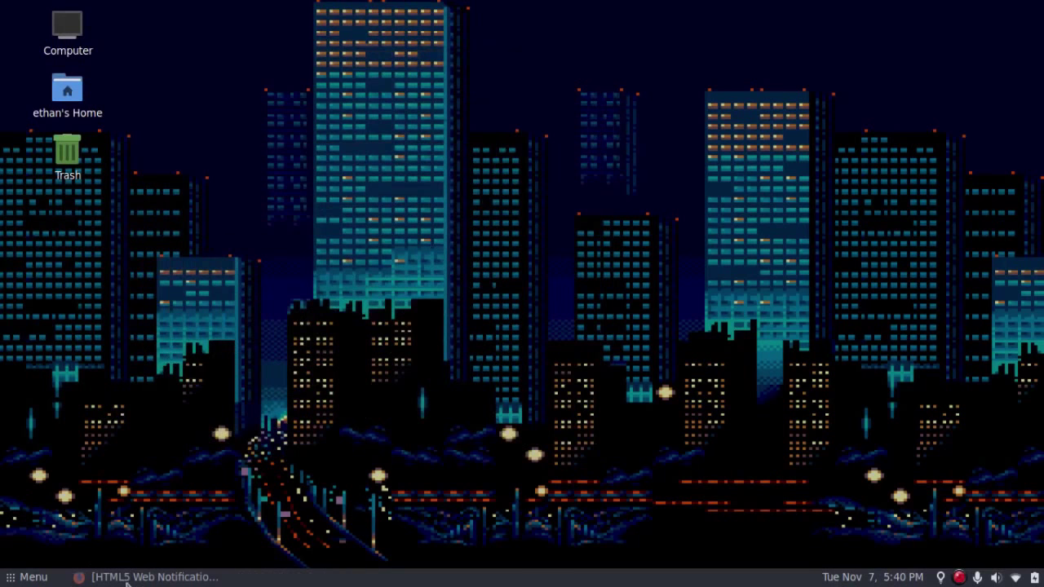
- Launch Files from the full application list, look through the Home folder and minimize its window
{"action": "left_click", "coordinate": [29, 577]}
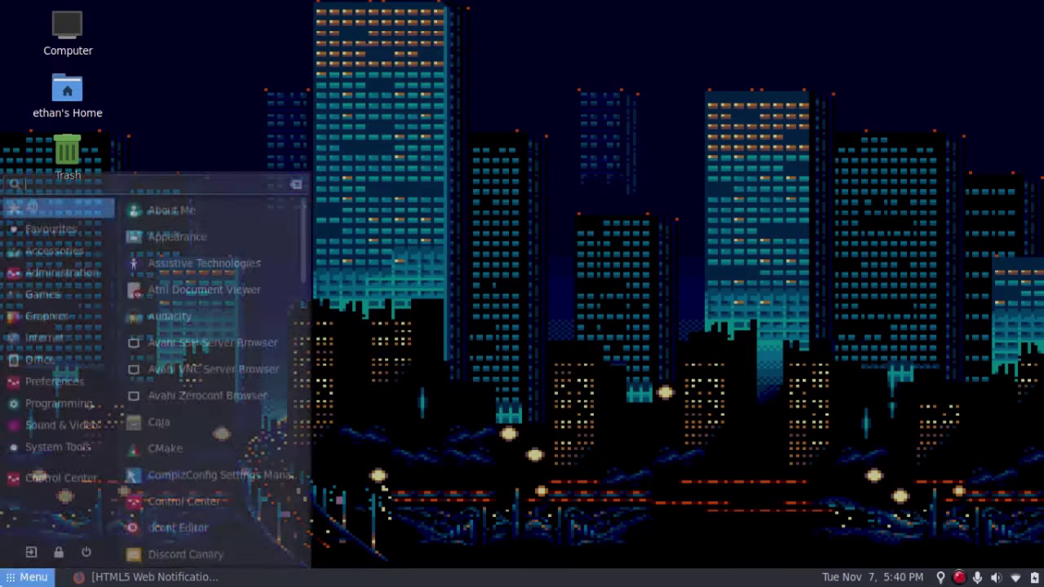
{"action": "scroll", "coordinate": [184, 417], "scroll_direction": "down", "scroll_amount": 3}
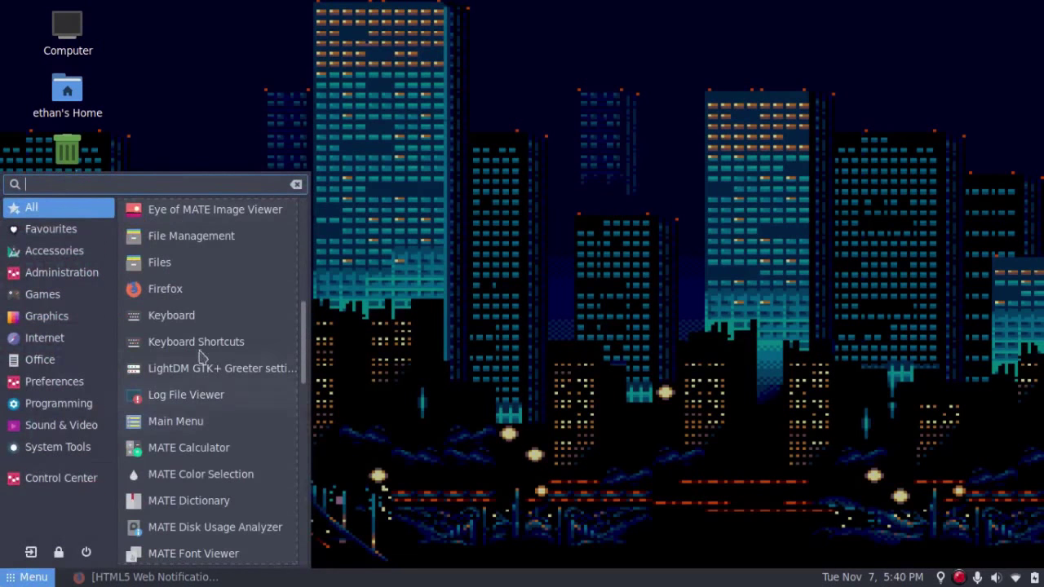
{"action": "left_click", "coordinate": [213, 265]}
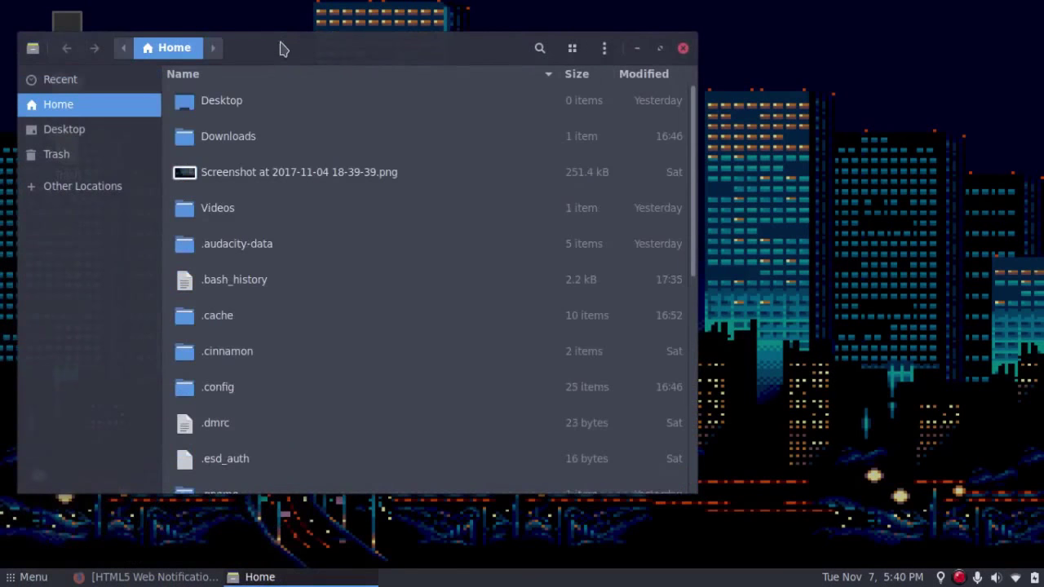
{"action": "left_click_drag", "start_coordinate": [283, 44], "coordinate": [324, 128]}
{"action": "scroll", "coordinate": [494, 378], "scroll_direction": "down", "scroll_amount": 5}
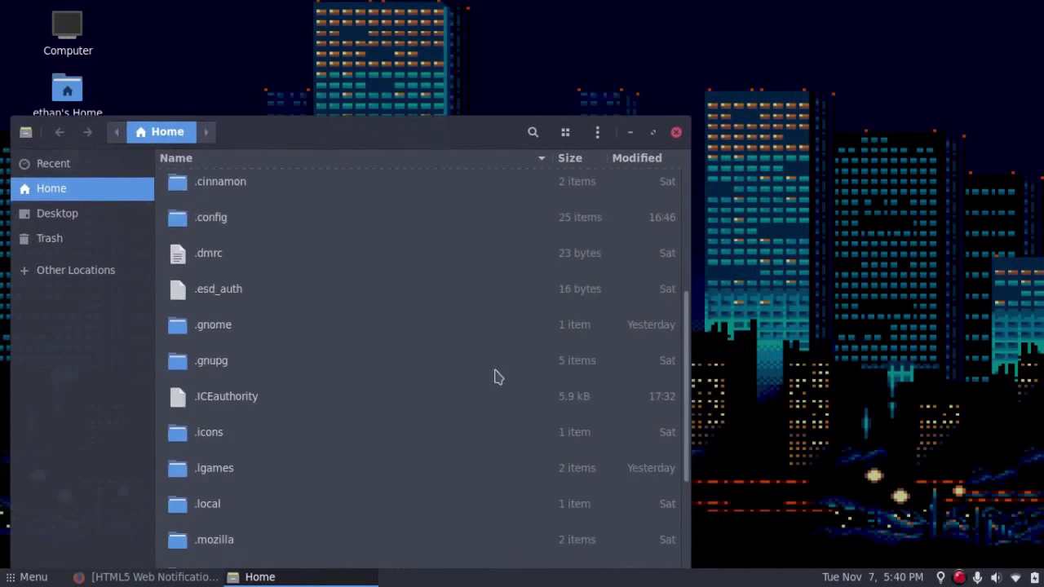
{"action": "scroll", "coordinate": [494, 385], "scroll_direction": "up", "scroll_amount": 5}
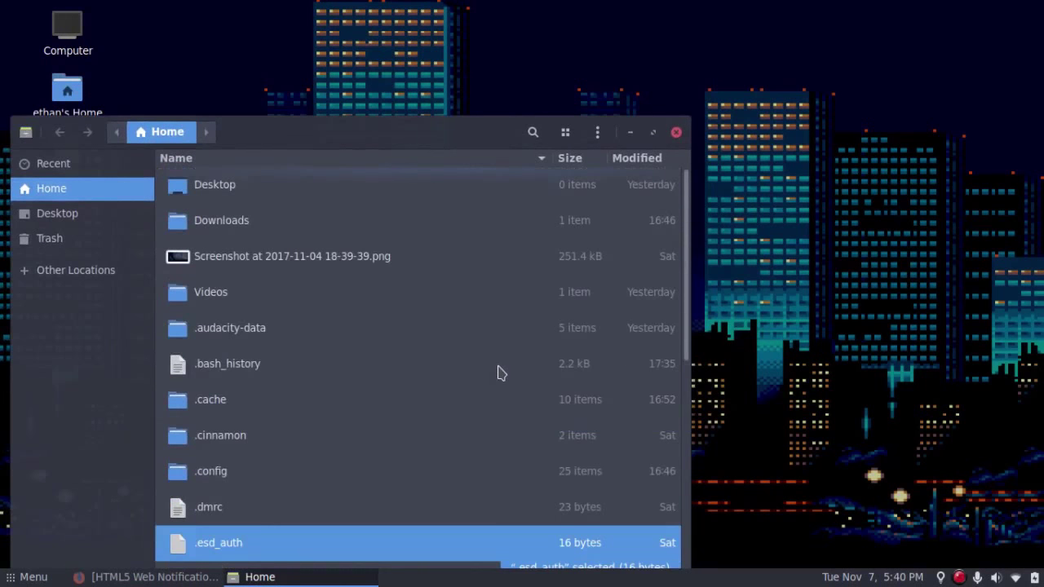
{"action": "left_click", "coordinate": [630, 132]}
- Search the applications for "caja", launch Caja and arrange its window beside the restored Files window
{"action": "key", "text": "super"}
{"action": "type", "text": "caja"}
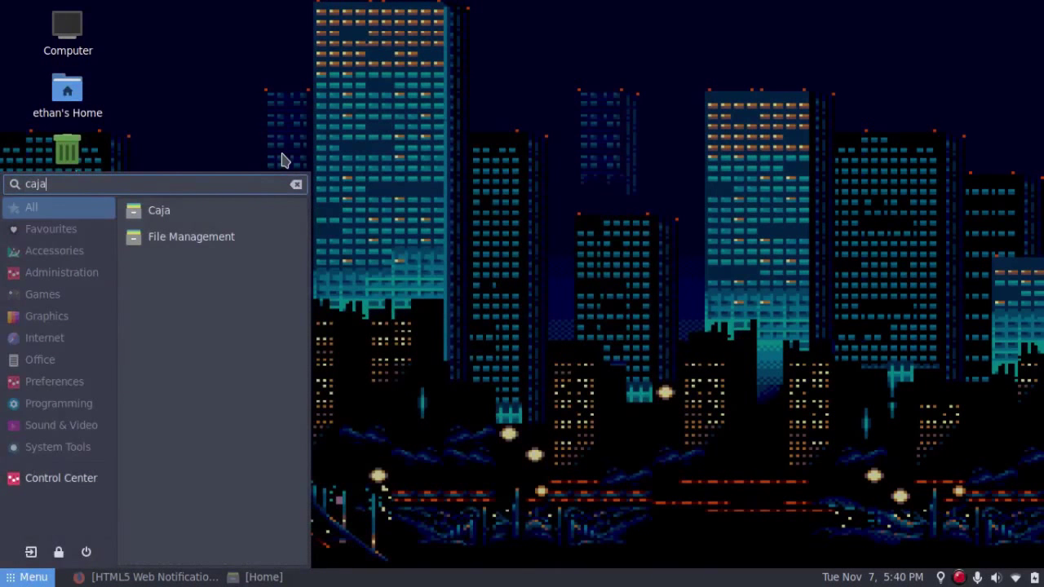
{"action": "key", "text": "Return"}
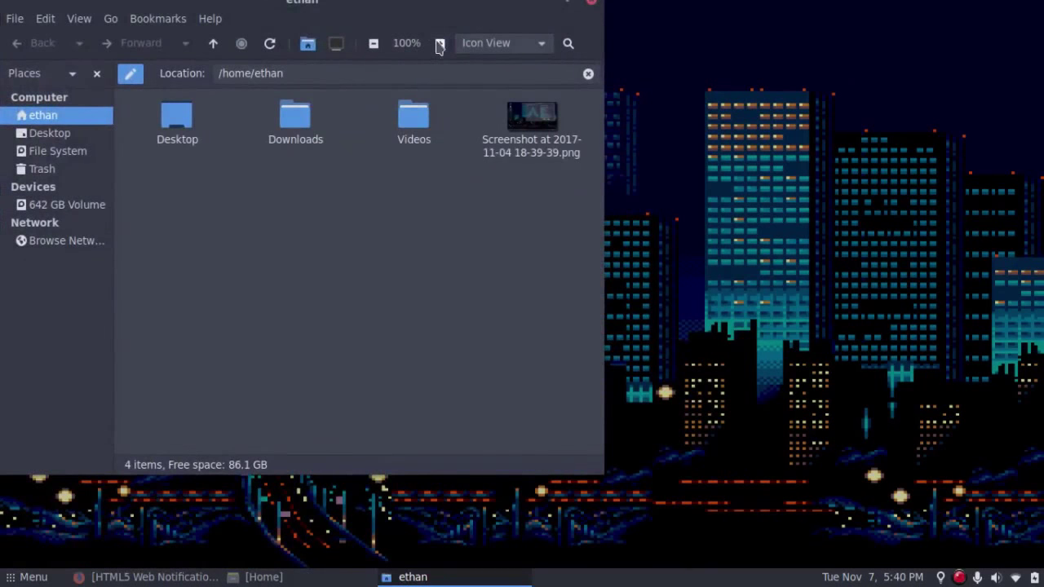
{"action": "left_click_drag", "start_coordinate": [426, 5], "coordinate": [880, 50]}
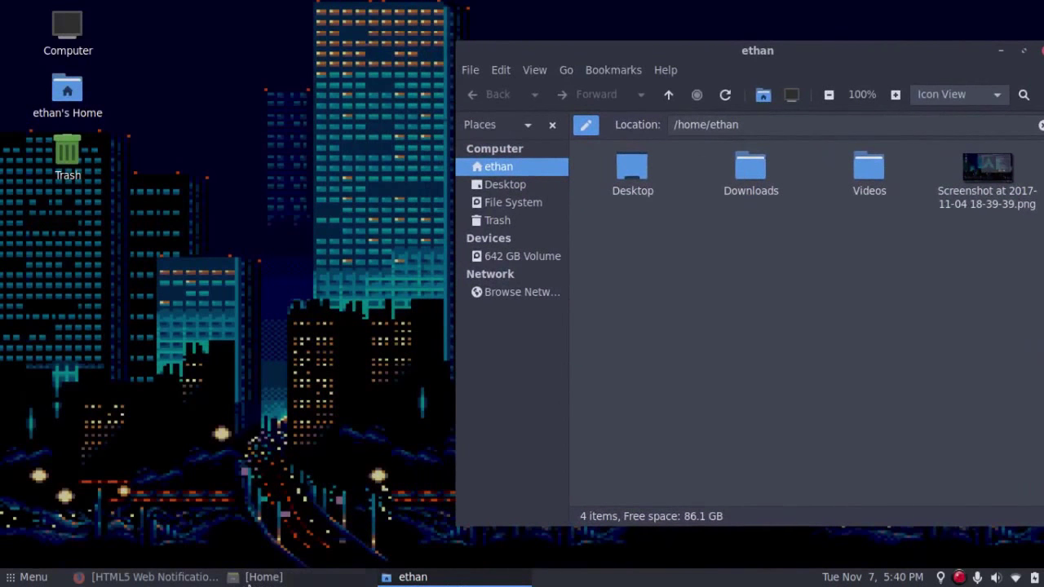
{"action": "left_click", "coordinate": [372, 318]}
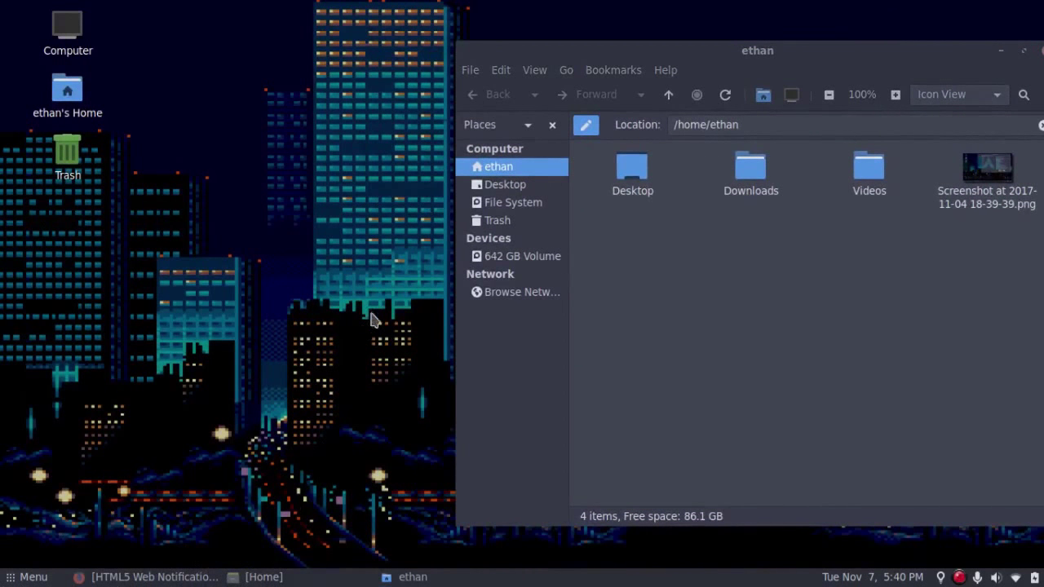
{"action": "left_click", "coordinate": [246, 581]}
{"action": "left_click_drag", "start_coordinate": [357, 130], "coordinate": [333, 46]}
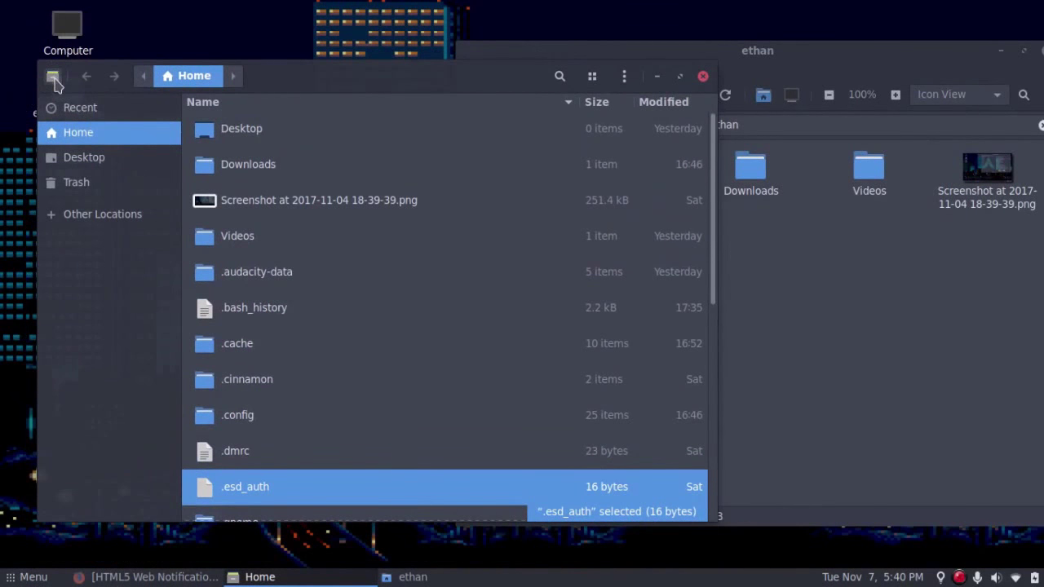
- Look at the application menu of Files while switching between the Files and Caja windows
{"action": "left_click", "coordinate": [53, 79]}
{"action": "left_click", "coordinate": [53, 78]}
{"action": "left_click", "coordinate": [53, 78]}
{"action": "left_click", "coordinate": [589, 54]}
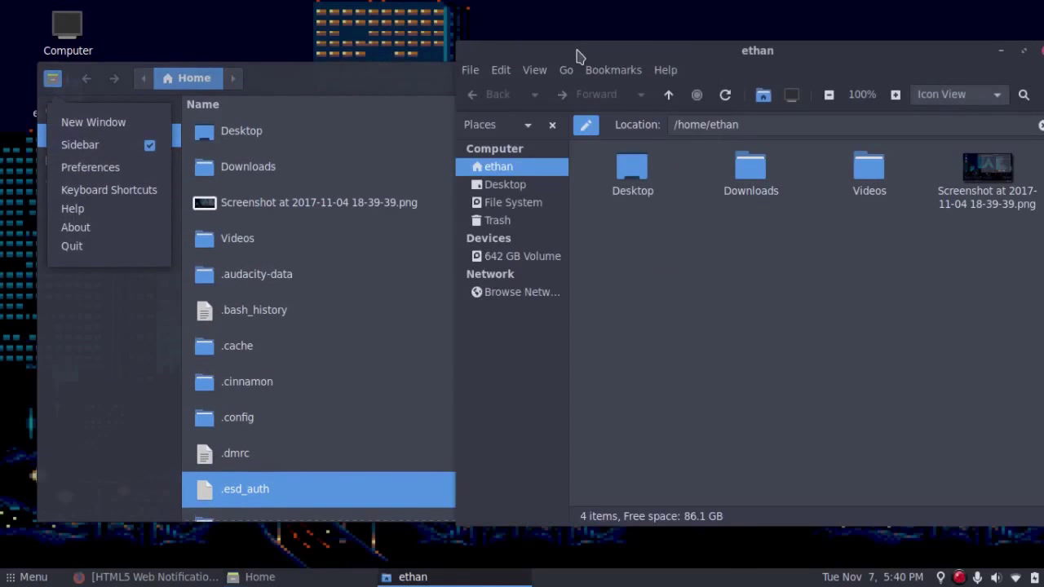
{"action": "left_click", "coordinate": [321, 99]}
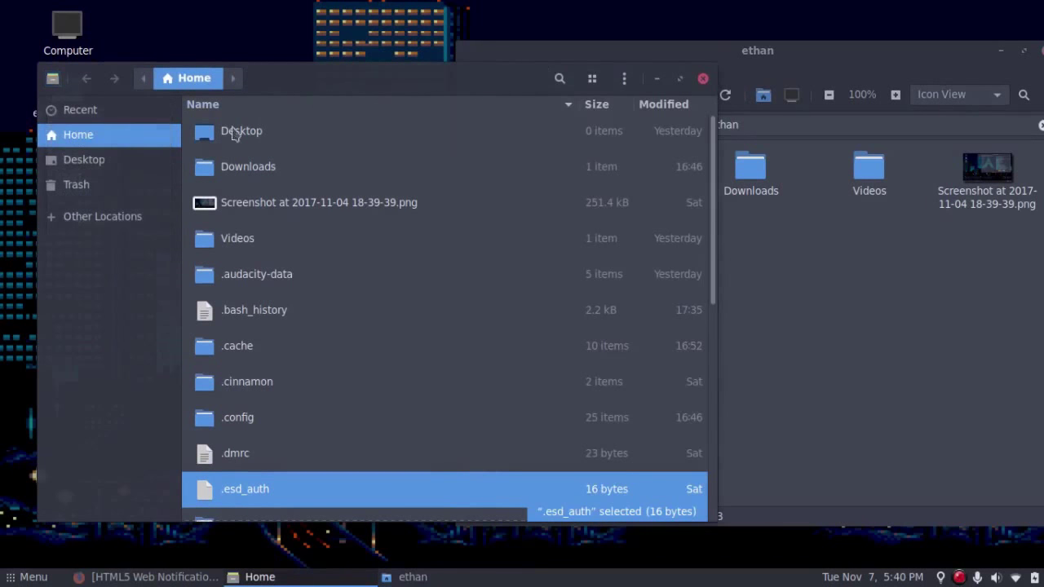
{"action": "left_click", "coordinate": [53, 79]}
{"action": "left_click", "coordinate": [53, 79]}
- Move the Caja window fully into view, partly over Files, and open the About information of Caja
{"action": "left_click_drag", "start_coordinate": [734, 48], "coordinate": [531, 95]}
{"action": "left_click", "coordinate": [452, 114]}
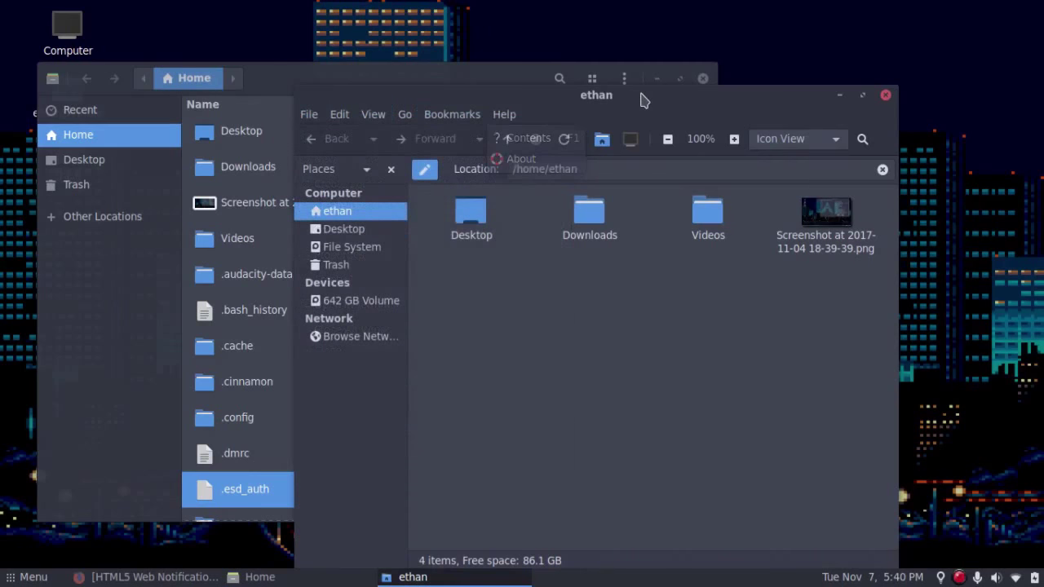
{"action": "left_click_drag", "start_coordinate": [644, 97], "coordinate": [706, 65]}
{"action": "left_click", "coordinate": [553, 84]}
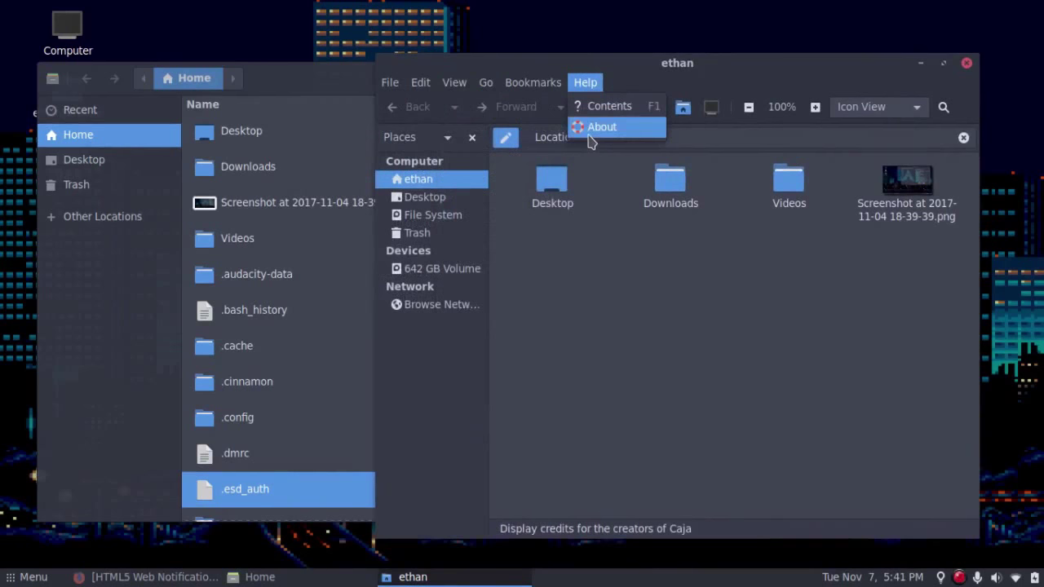
{"action": "left_click", "coordinate": [591, 131]}
- Open the About information of Files and move both About dialogs so they can be compared side by side
{"action": "left_click", "coordinate": [52, 79]}
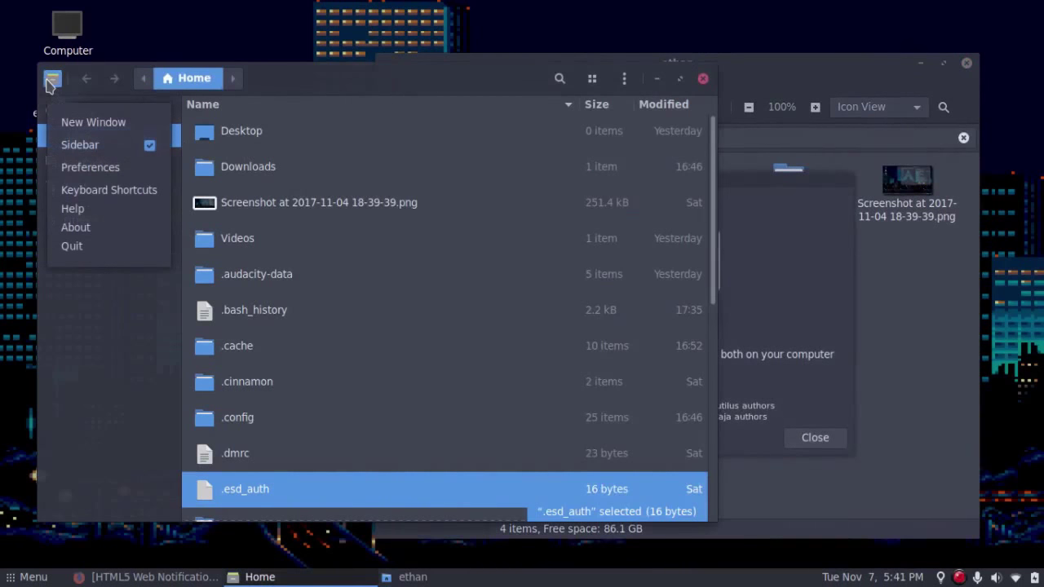
{"action": "left_click", "coordinate": [73, 228]}
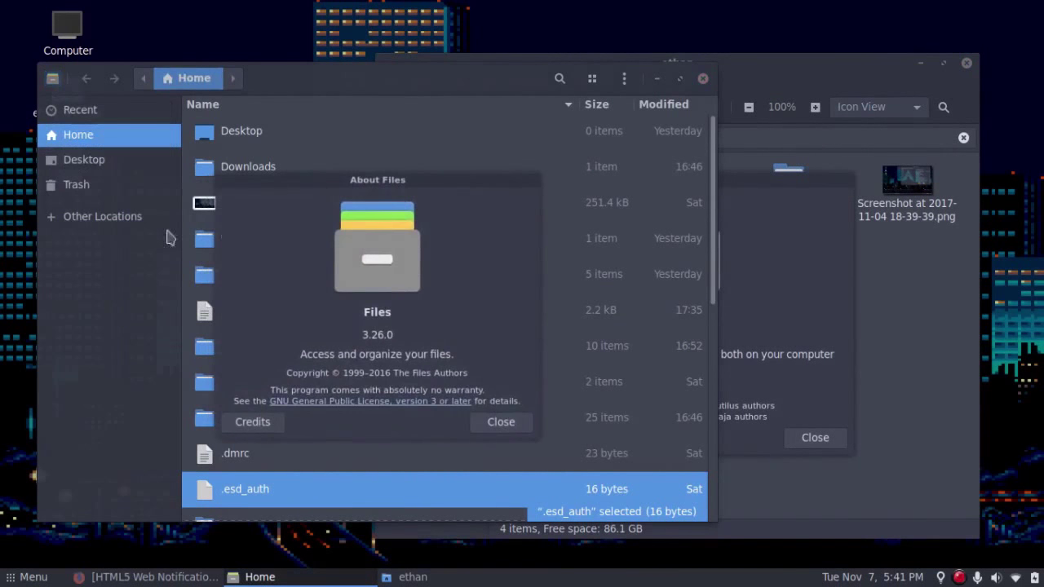
{"action": "left_click", "coordinate": [774, 202]}
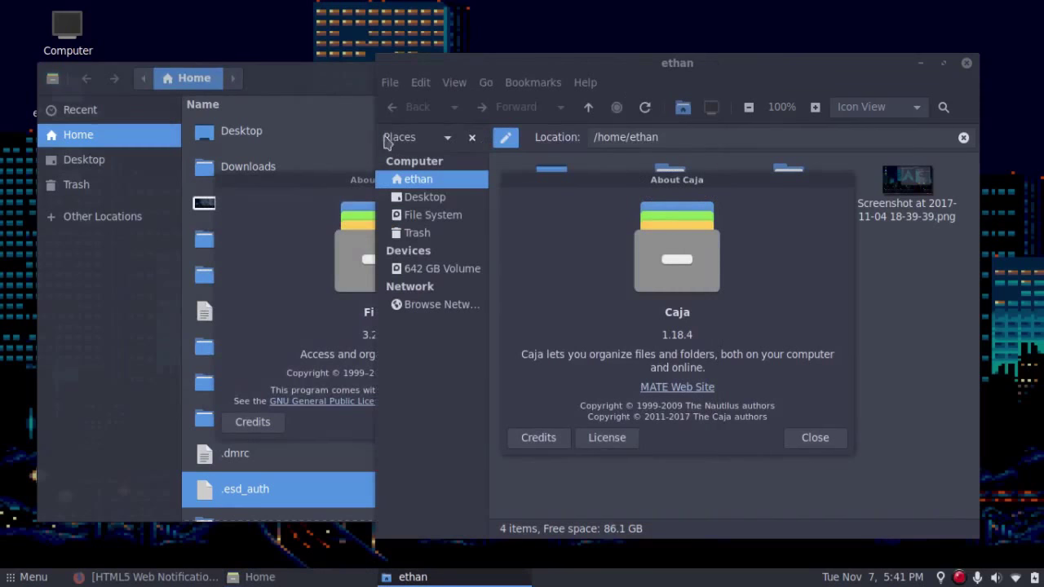
{"action": "left_click_drag", "start_coordinate": [283, 181], "coordinate": [176, 177]}
{"action": "left_click", "coordinate": [790, 189]}
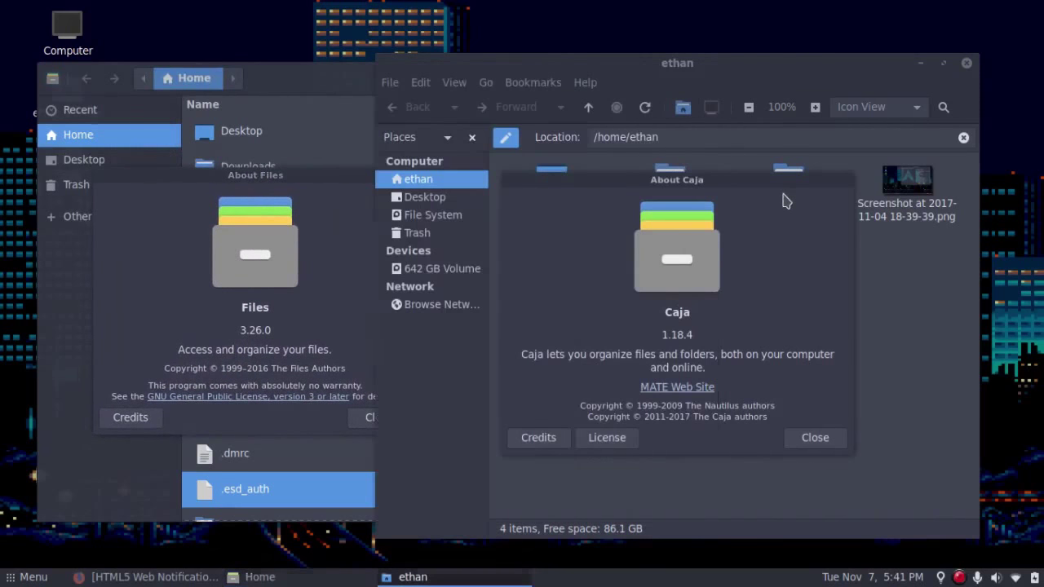
{"action": "left_click_drag", "start_coordinate": [771, 184], "coordinate": [680, 180]}
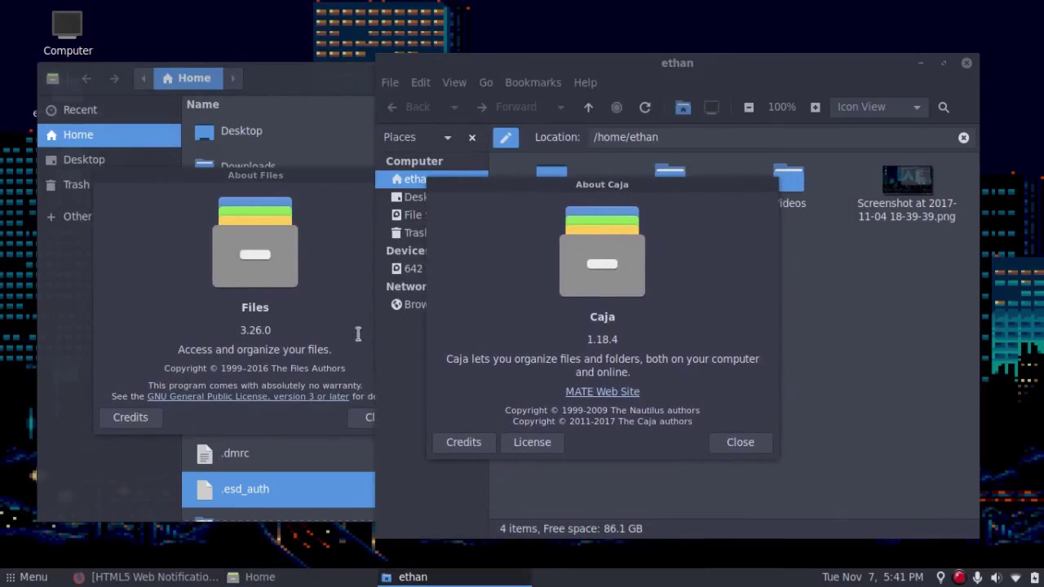
- Close the About dialog of Files and the Files window
{"action": "left_click", "coordinate": [327, 326]}
{"action": "left_click", "coordinate": [379, 417]}
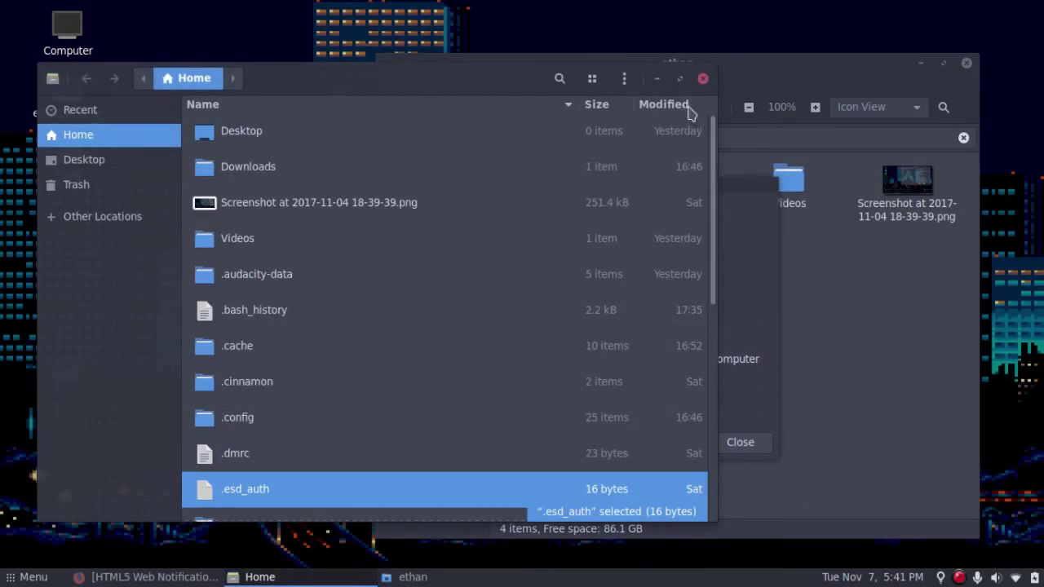
{"action": "left_click", "coordinate": [704, 79]}
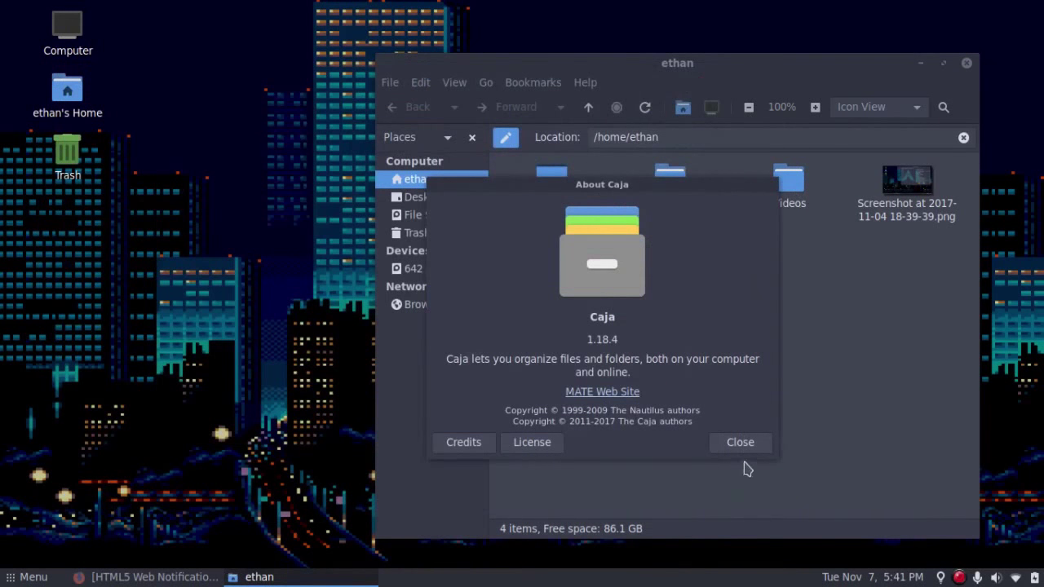
- Dismiss the About Caja dialog and close Caja after trying its window maximized and restored
{"action": "left_click", "coordinate": [743, 445]}
{"action": "key", "text": "alt+F10"}
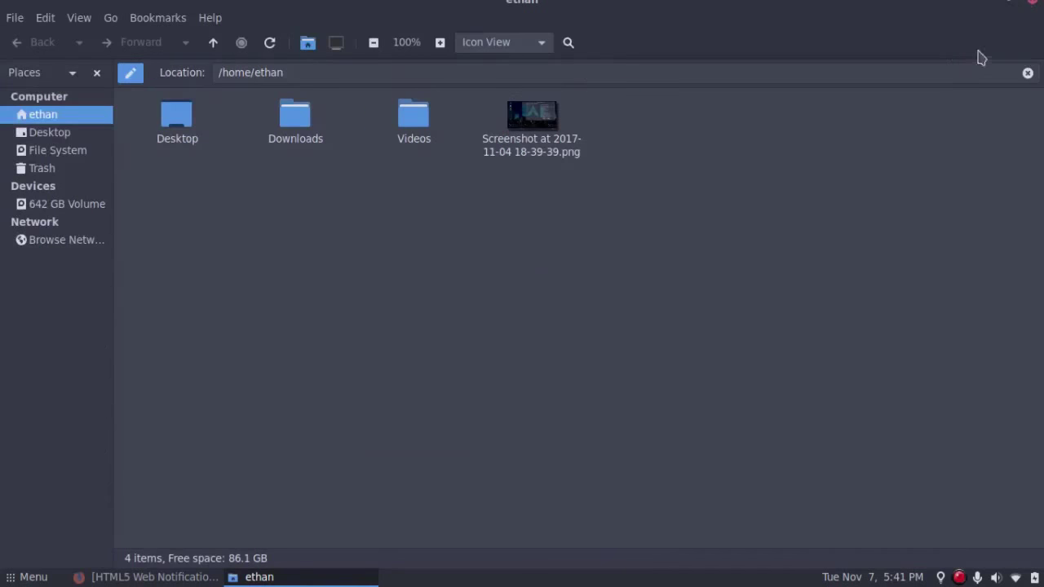
{"action": "left_click", "coordinate": [1016, 3]}
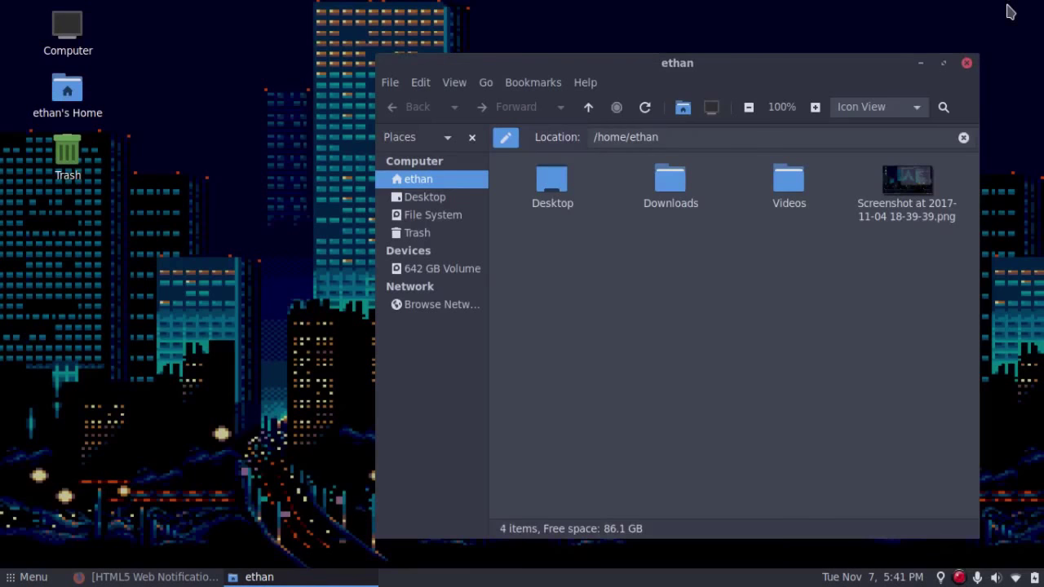
{"action": "left_click", "coordinate": [966, 68]}
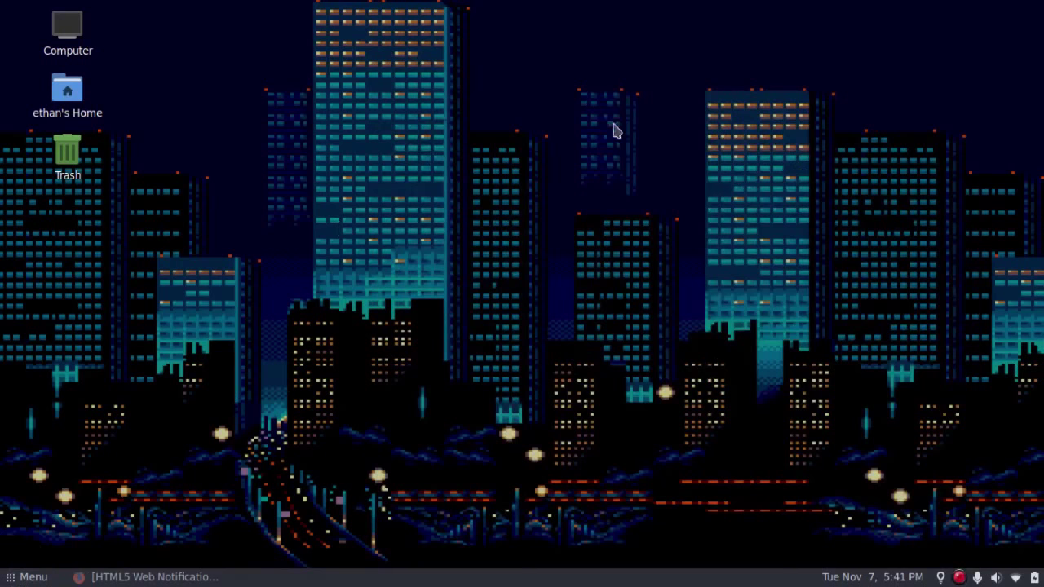